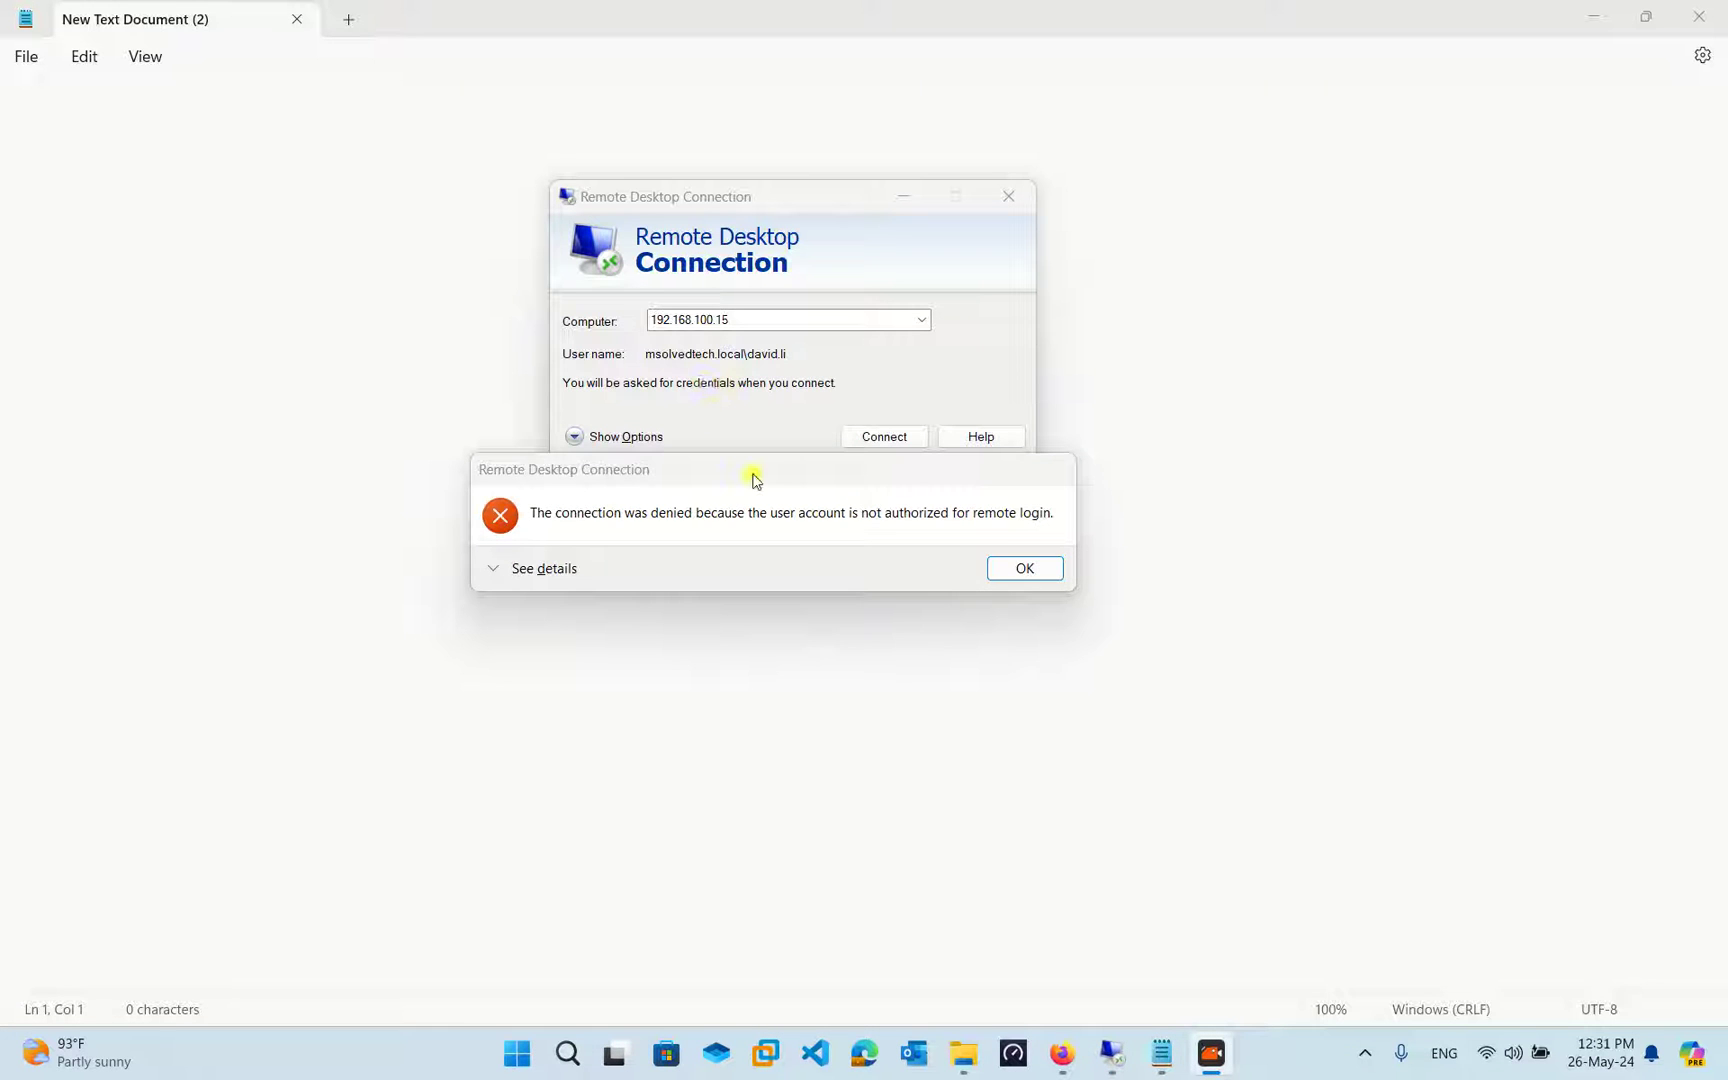
Reposition the error dialog saying the account isn't authorized for remote login while reviewing it
mouse_move(758, 481)
mouse_down()
mouse_move(795, 514)
mouse_move(766, 485)
mouse_up()
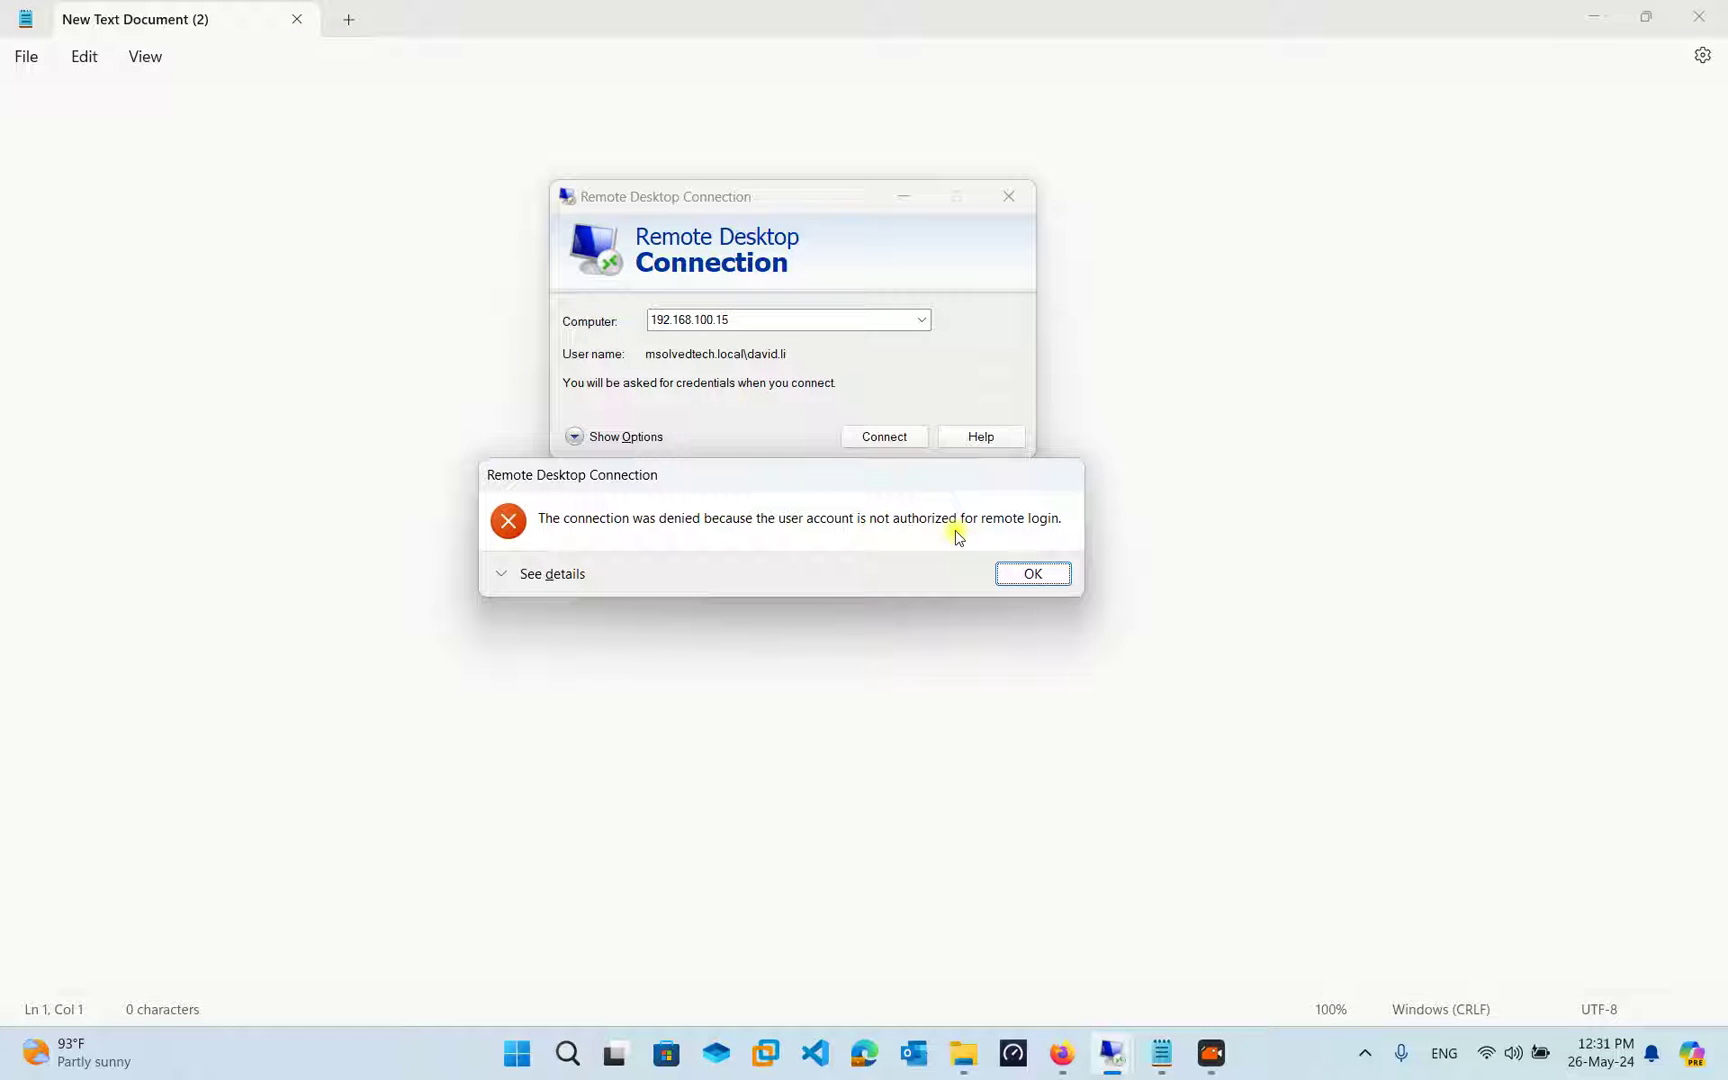
drag(864, 474, 862, 498)
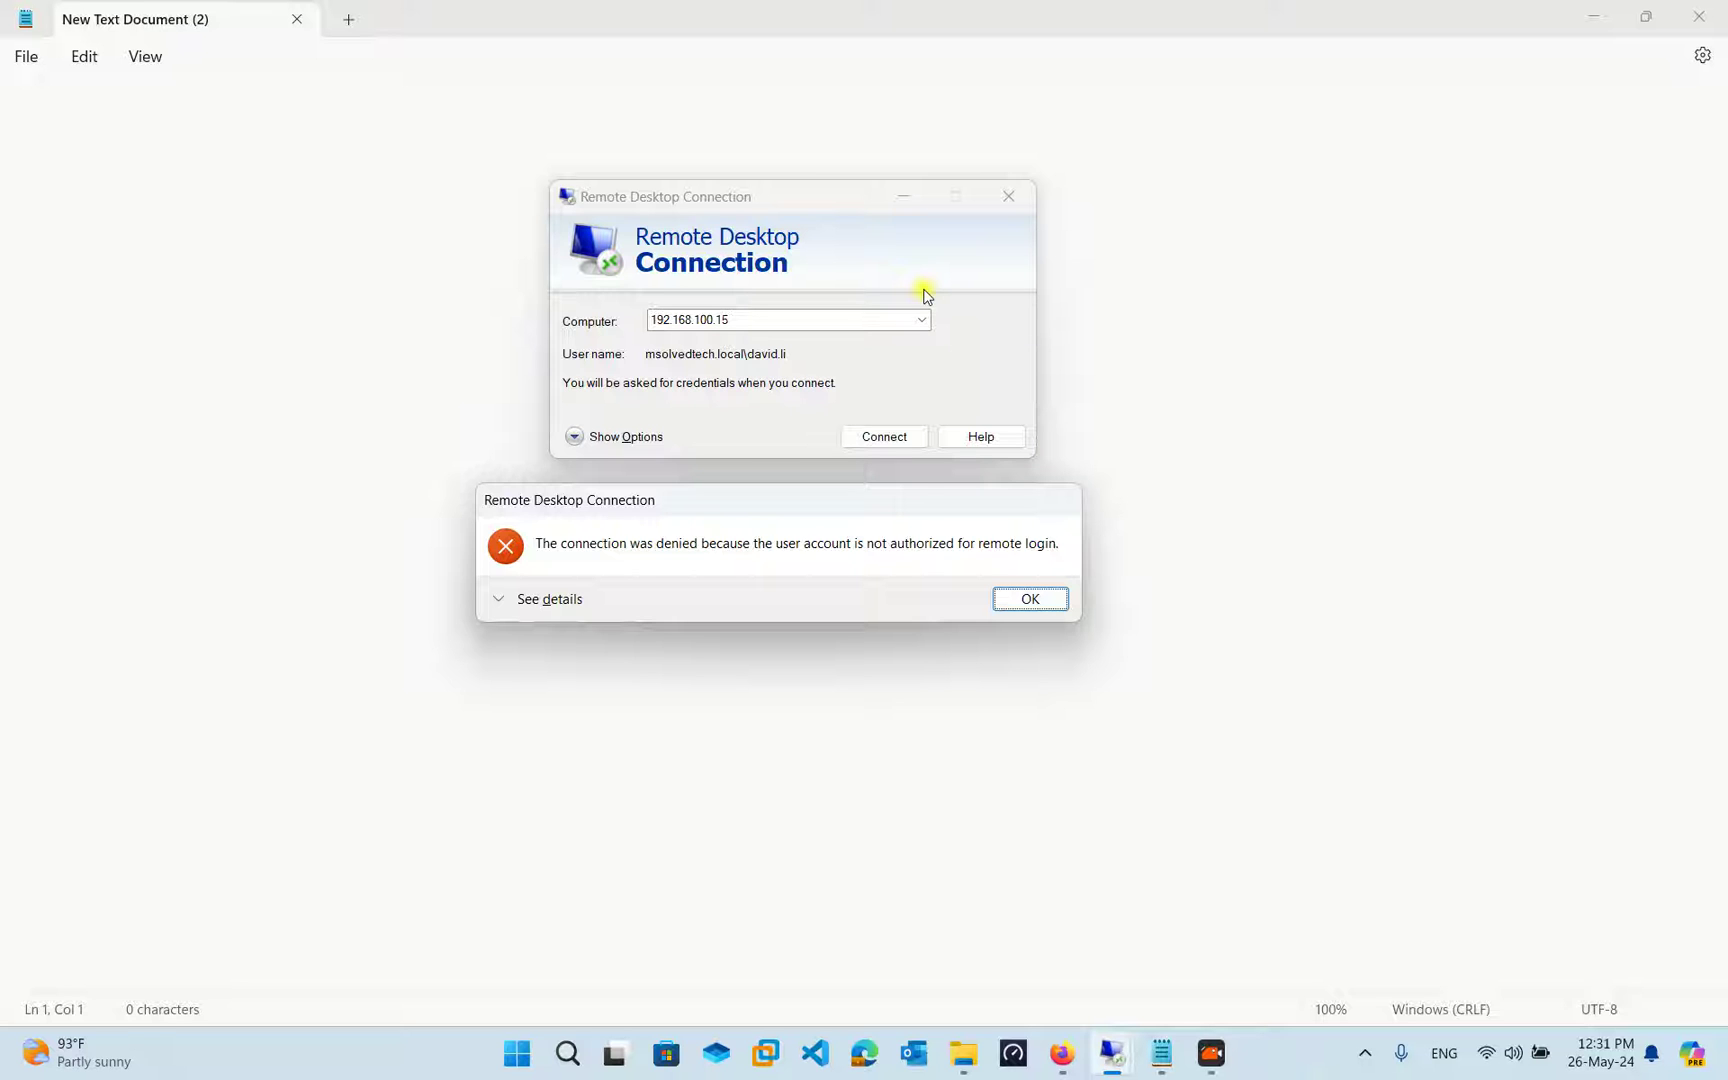
drag(922, 494, 926, 474)
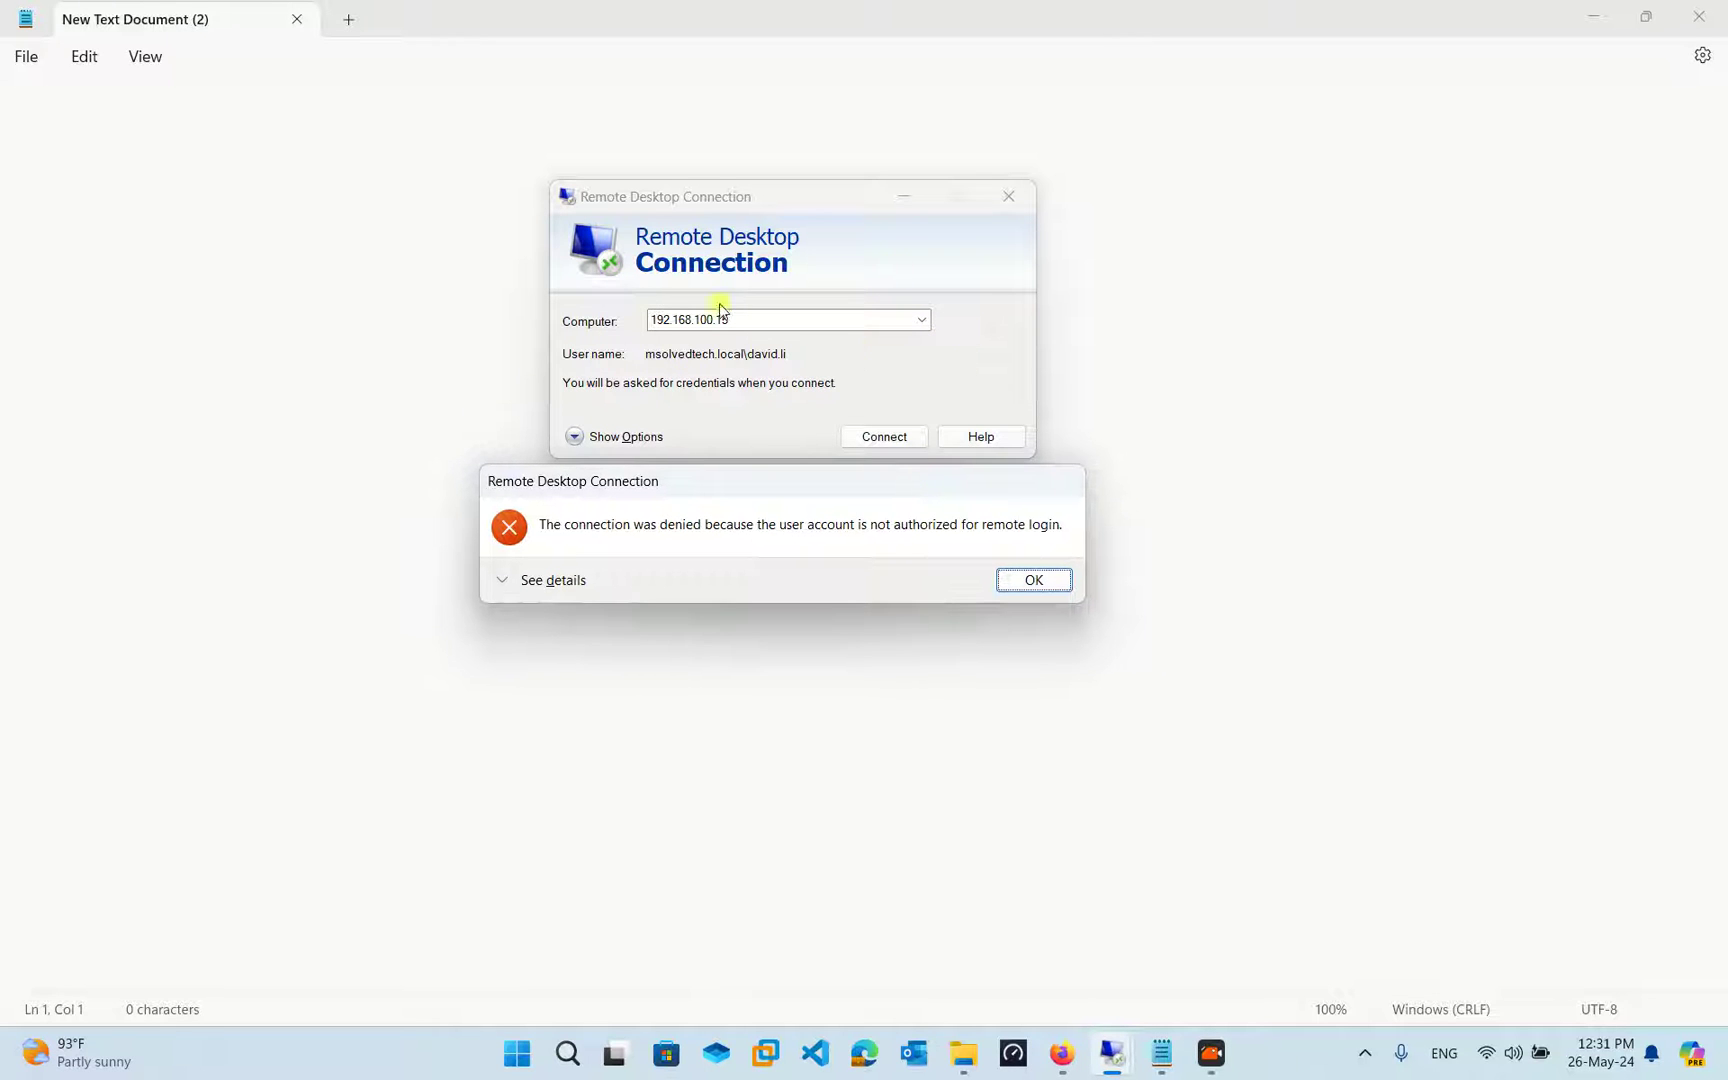
Dismiss the denial and retry connecting to 192.168.100.15 with the domain user's password
click(1034, 580)
click(875, 433)
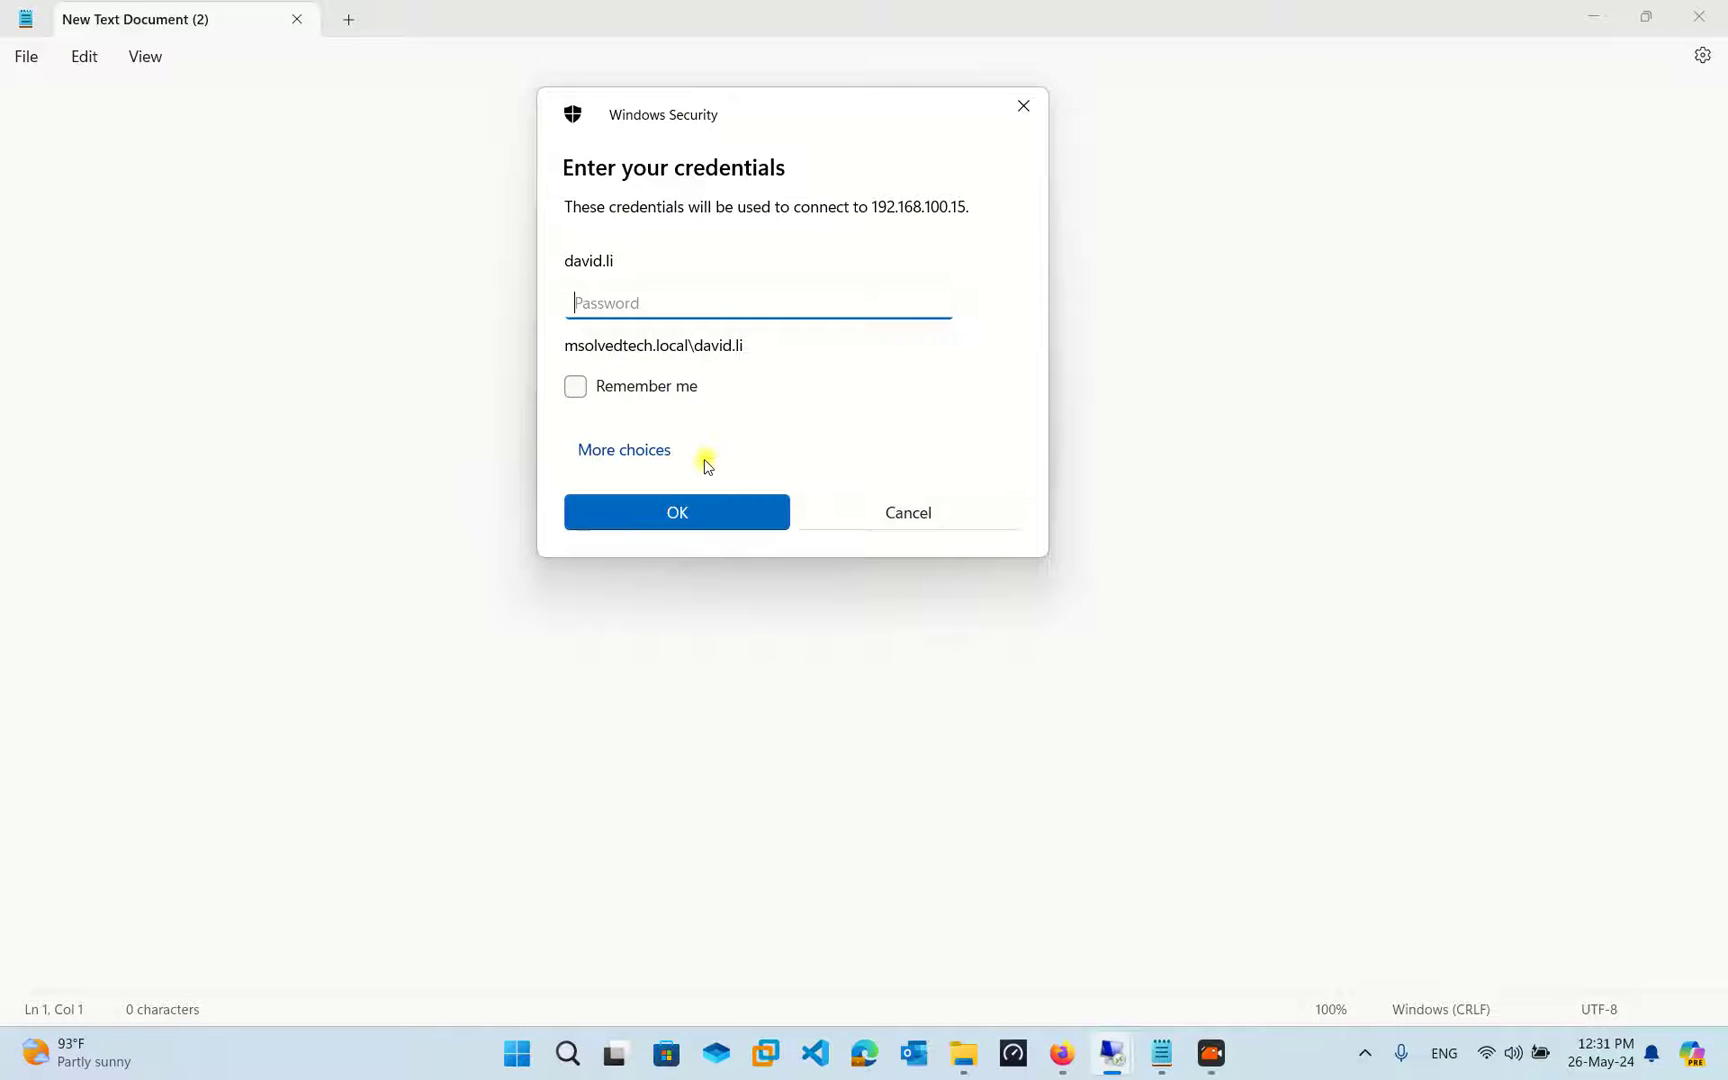
text(*********)
click(648, 513)
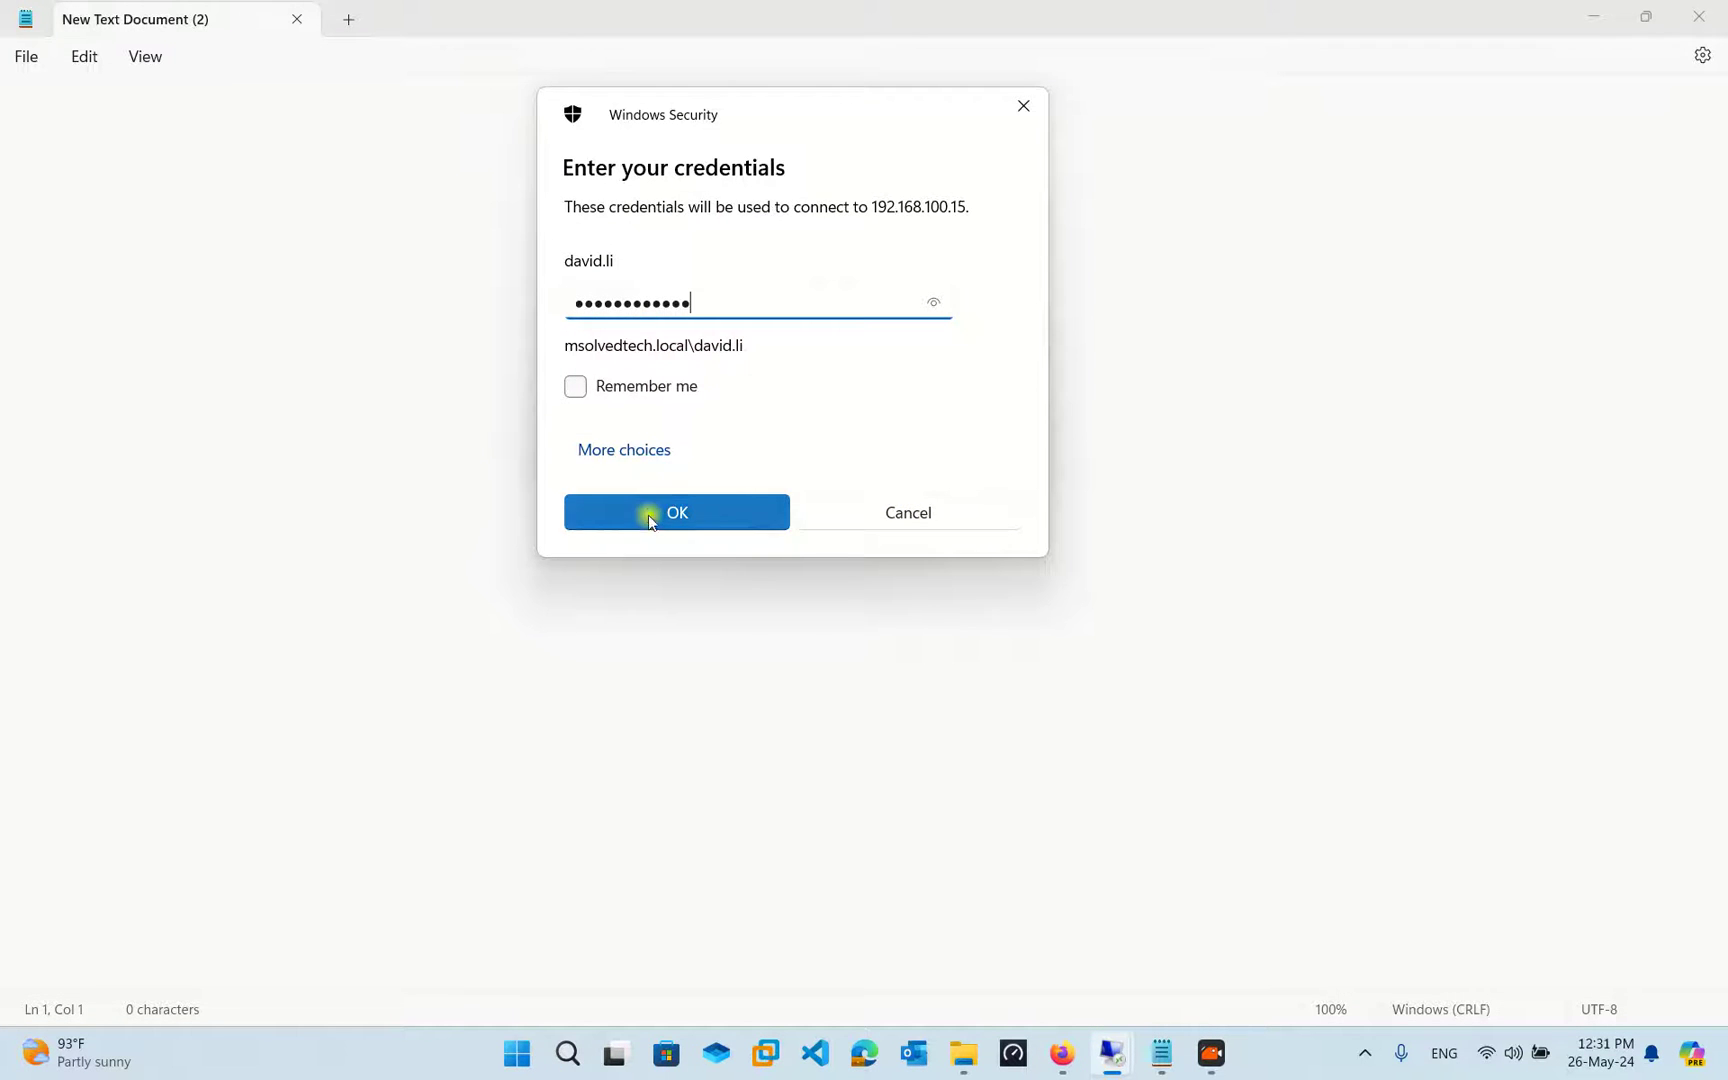
Move aside and dismiss the repeated connection-denied error
drag(1027, 232, 1040, 112)
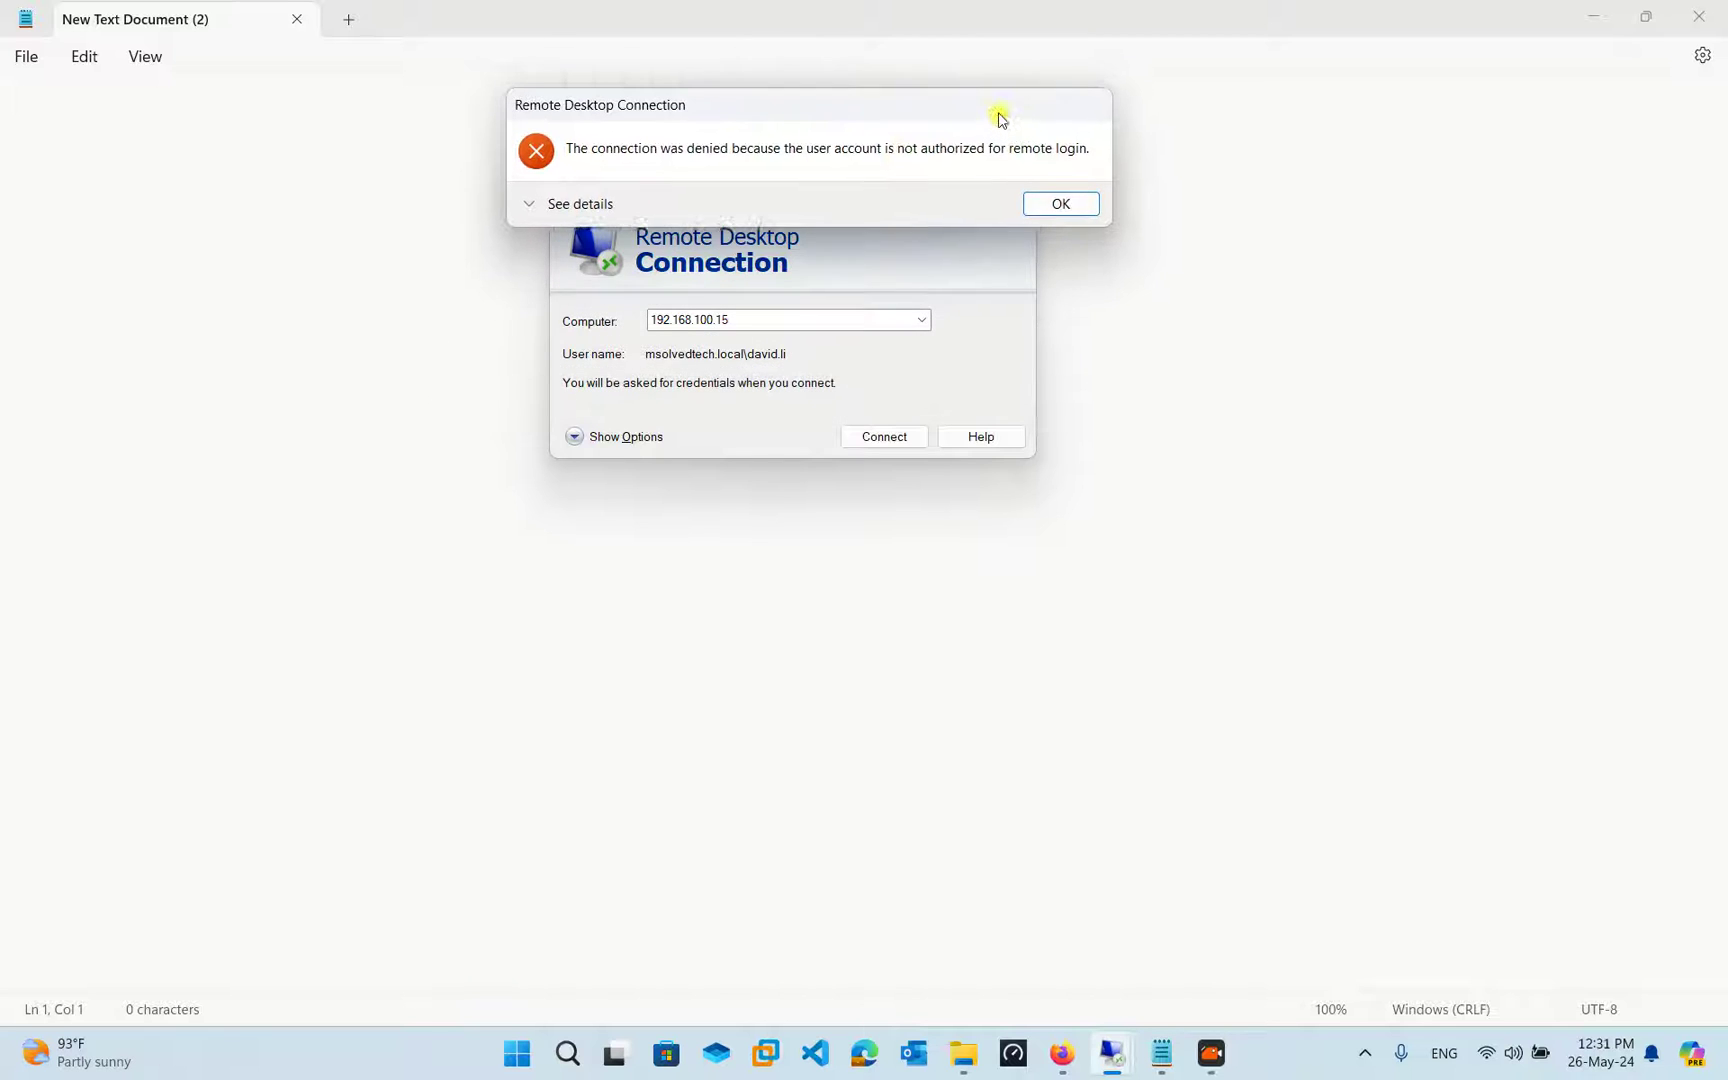
click(1057, 210)
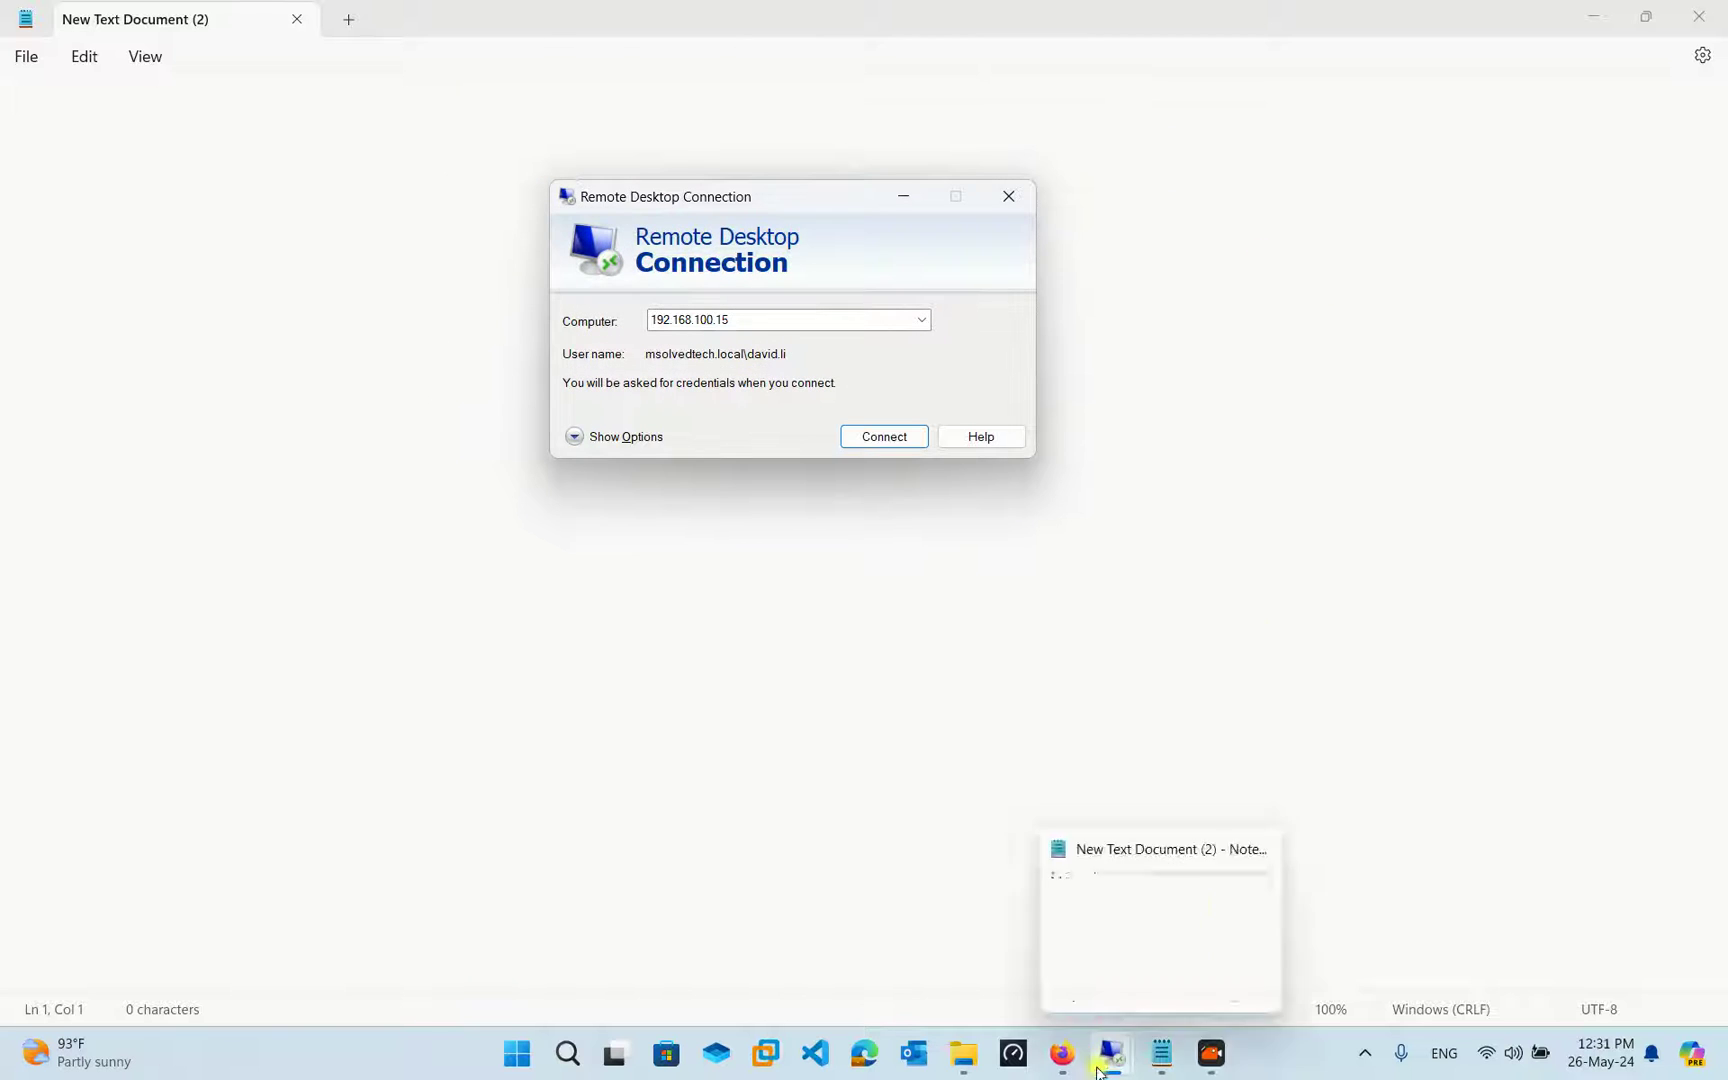
mouse_move(1093, 1072)
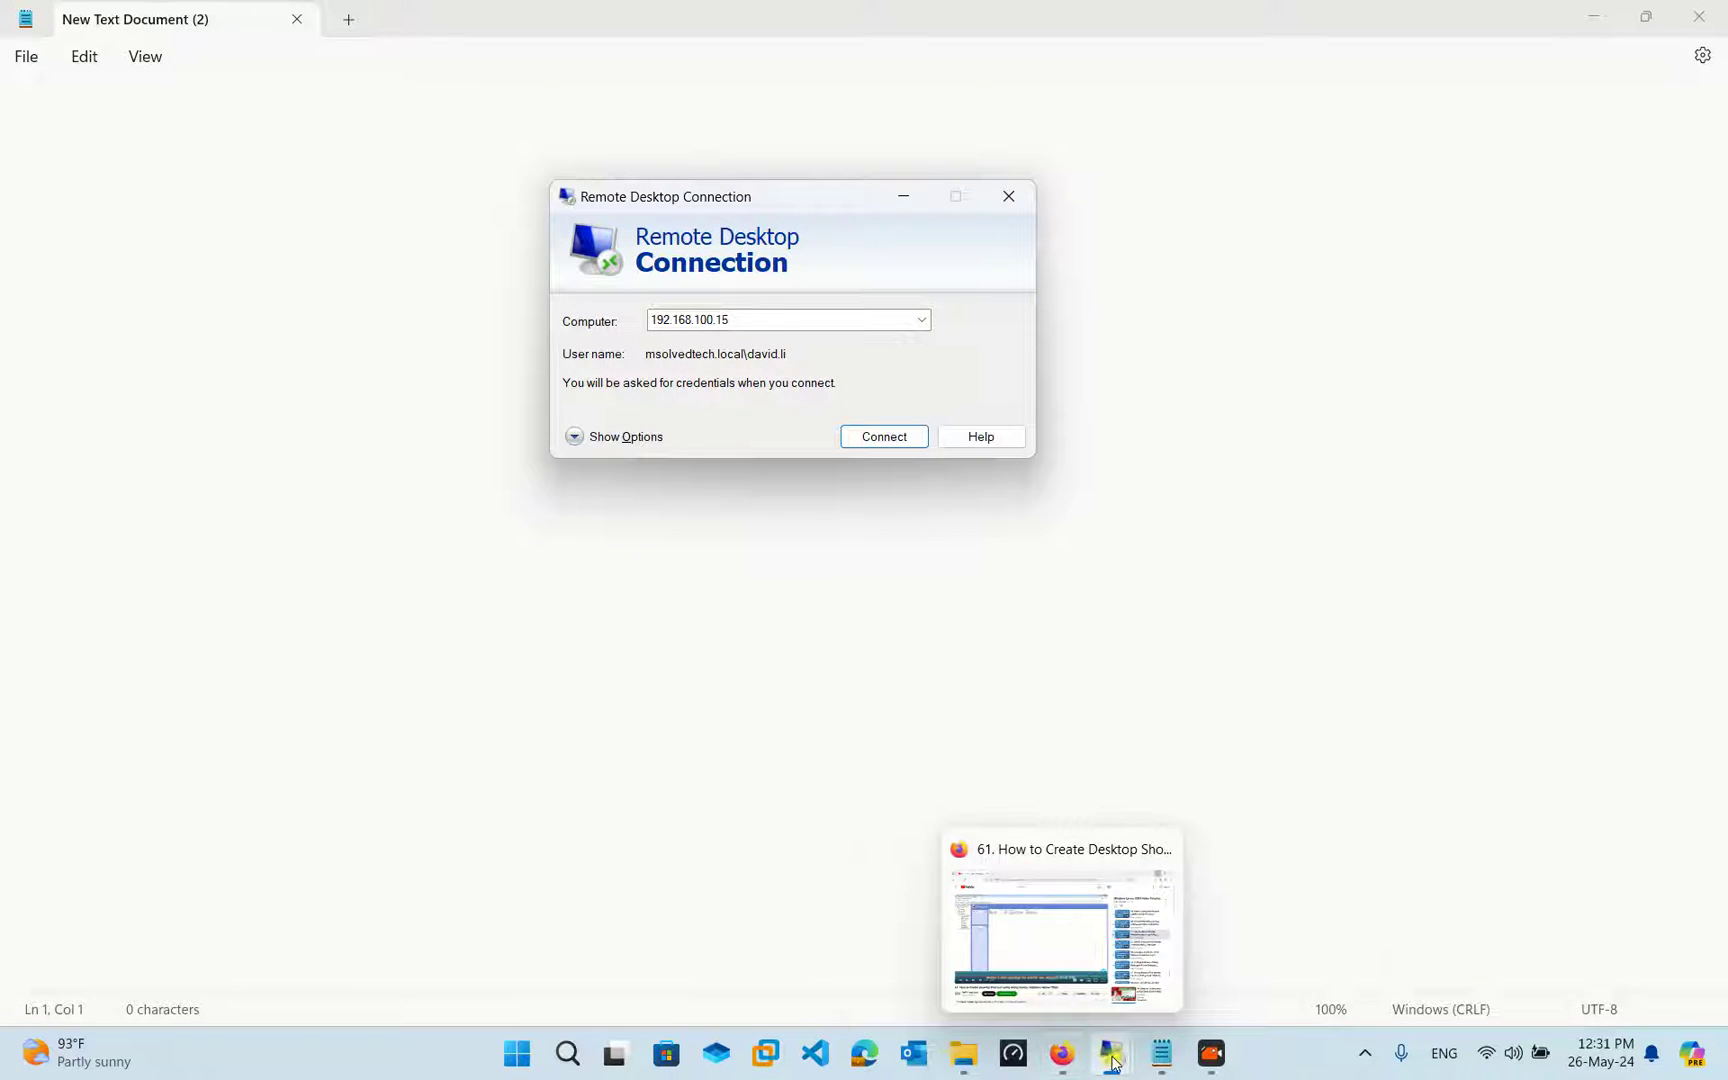
Switch to the Windows 10 client VM window and sign in with the user's password
click(1054, 918)
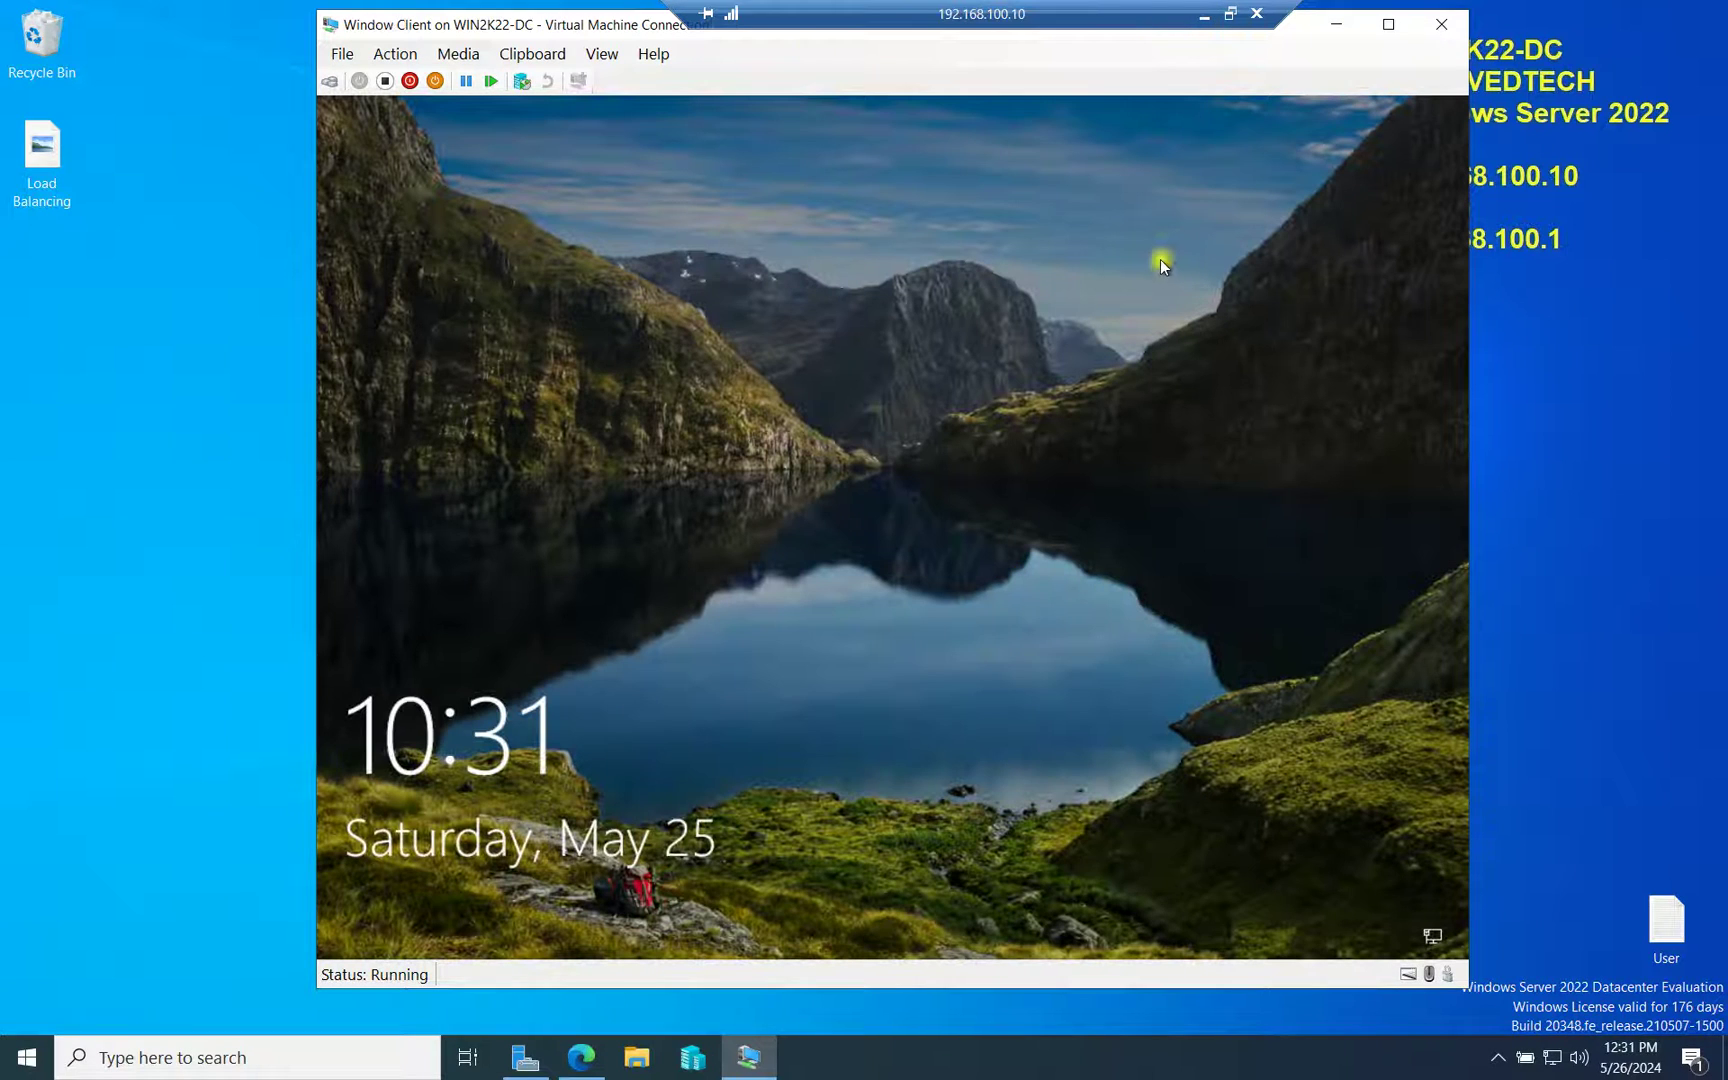
click(1574, 717)
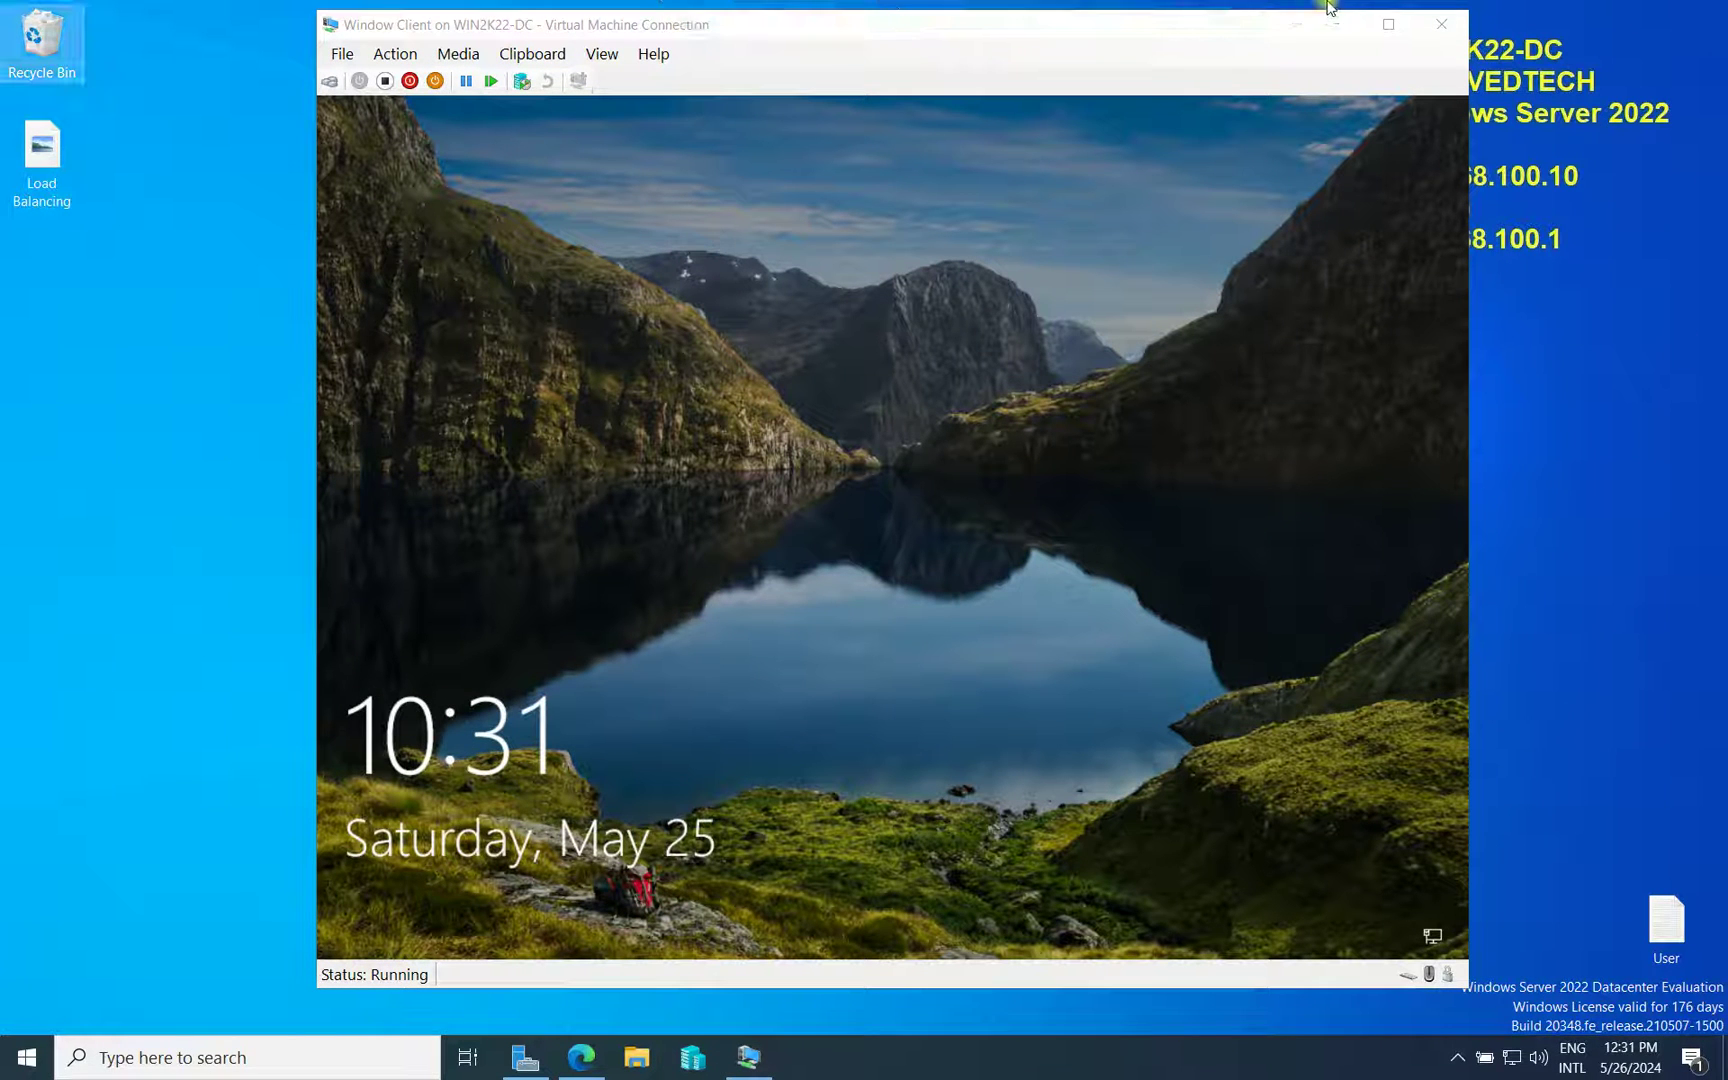
click(1310, 152)
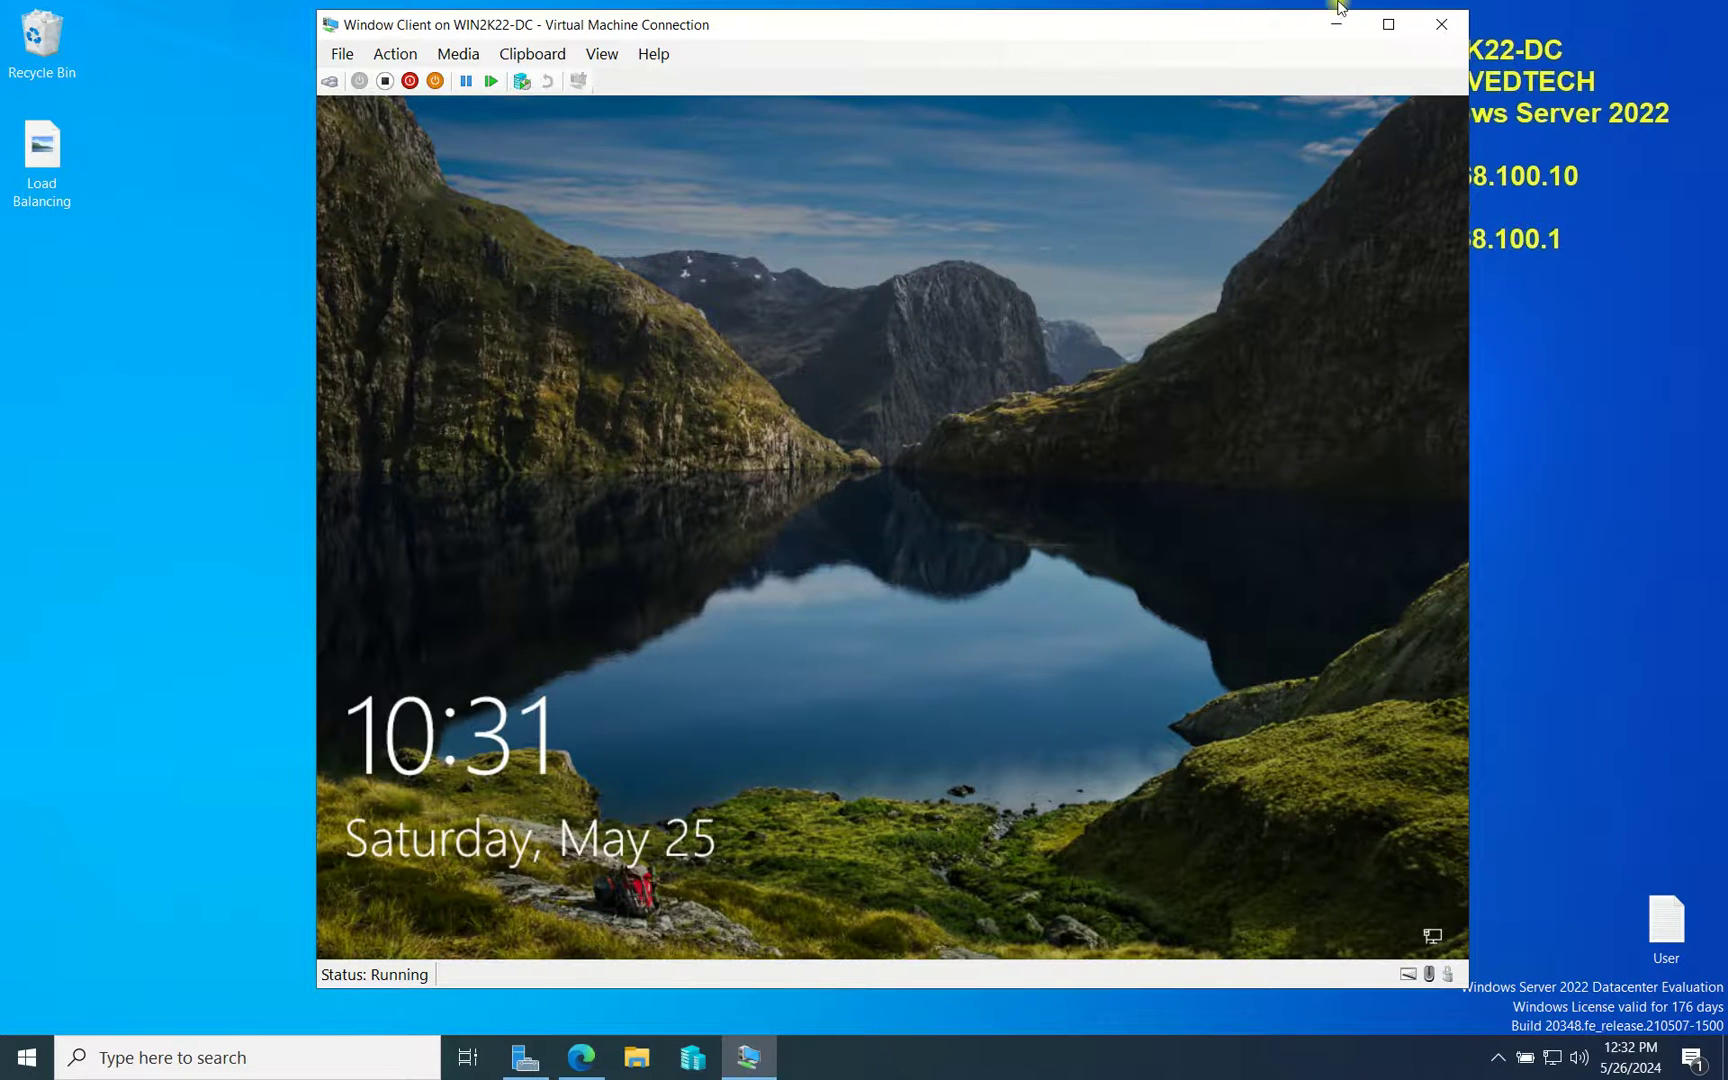
click(1420, 618)
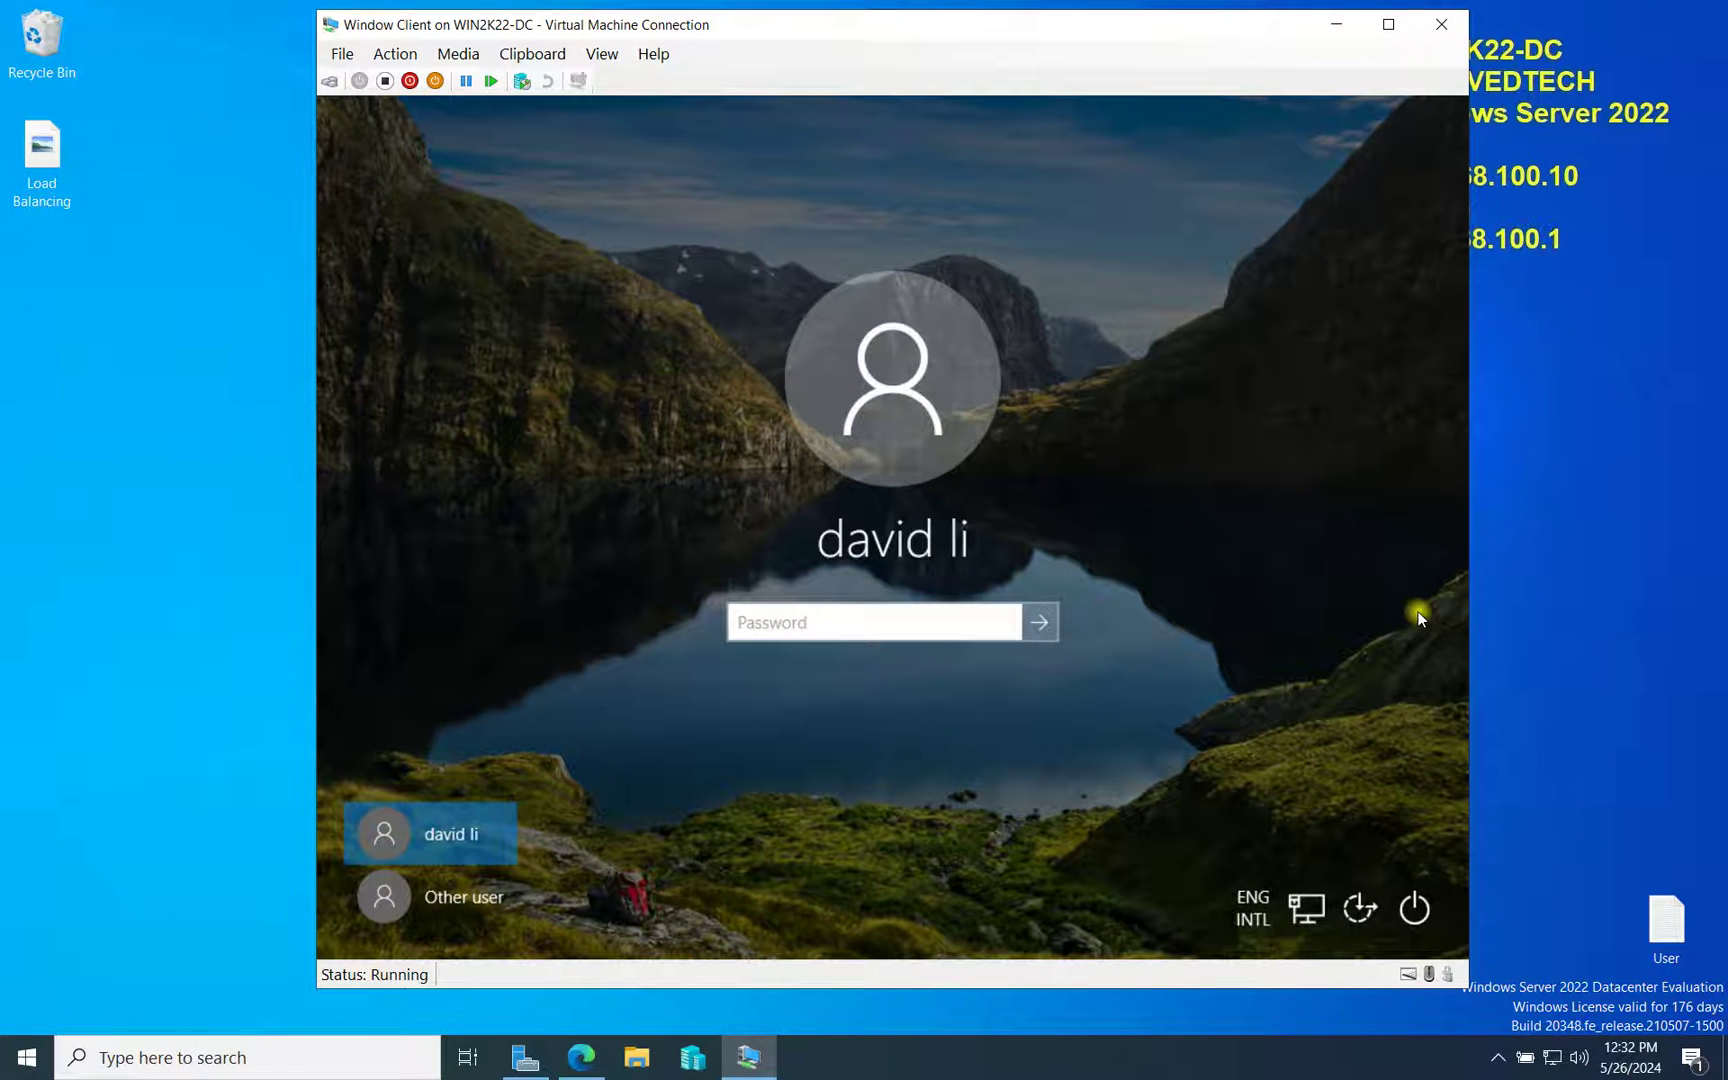
text(P@s)
key(Return)
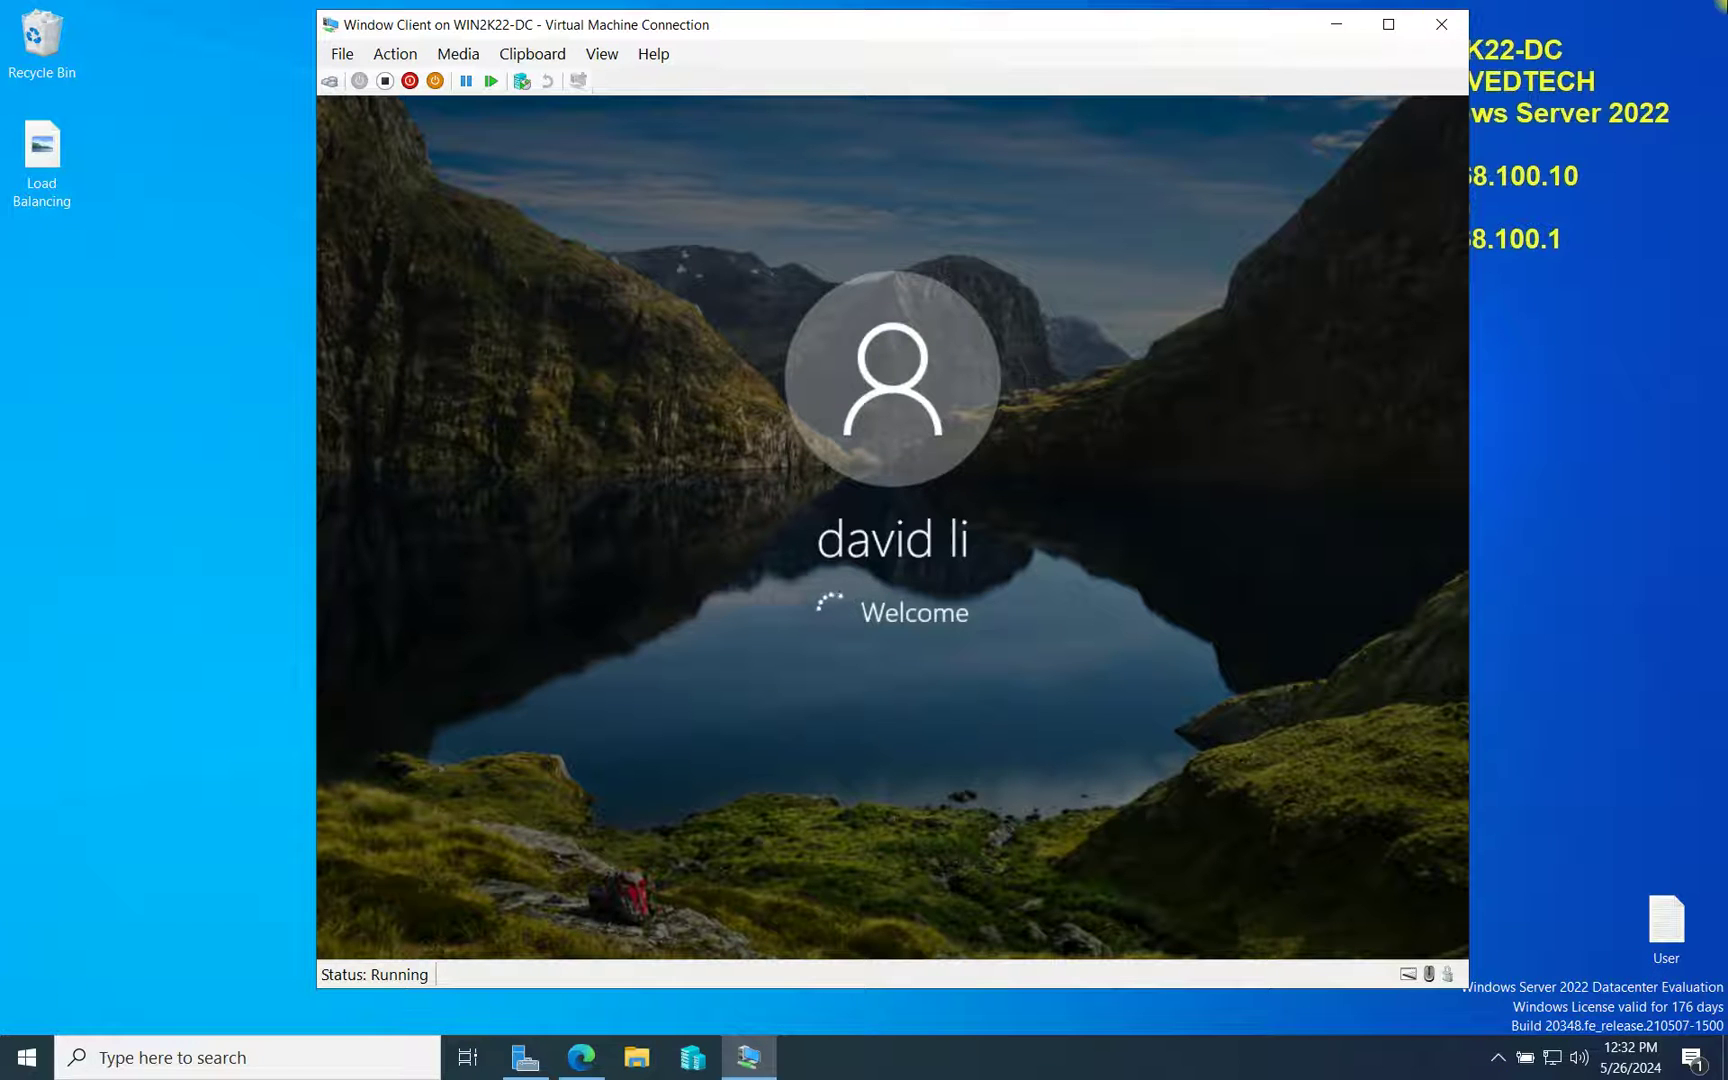
mouse_move(607, 5)
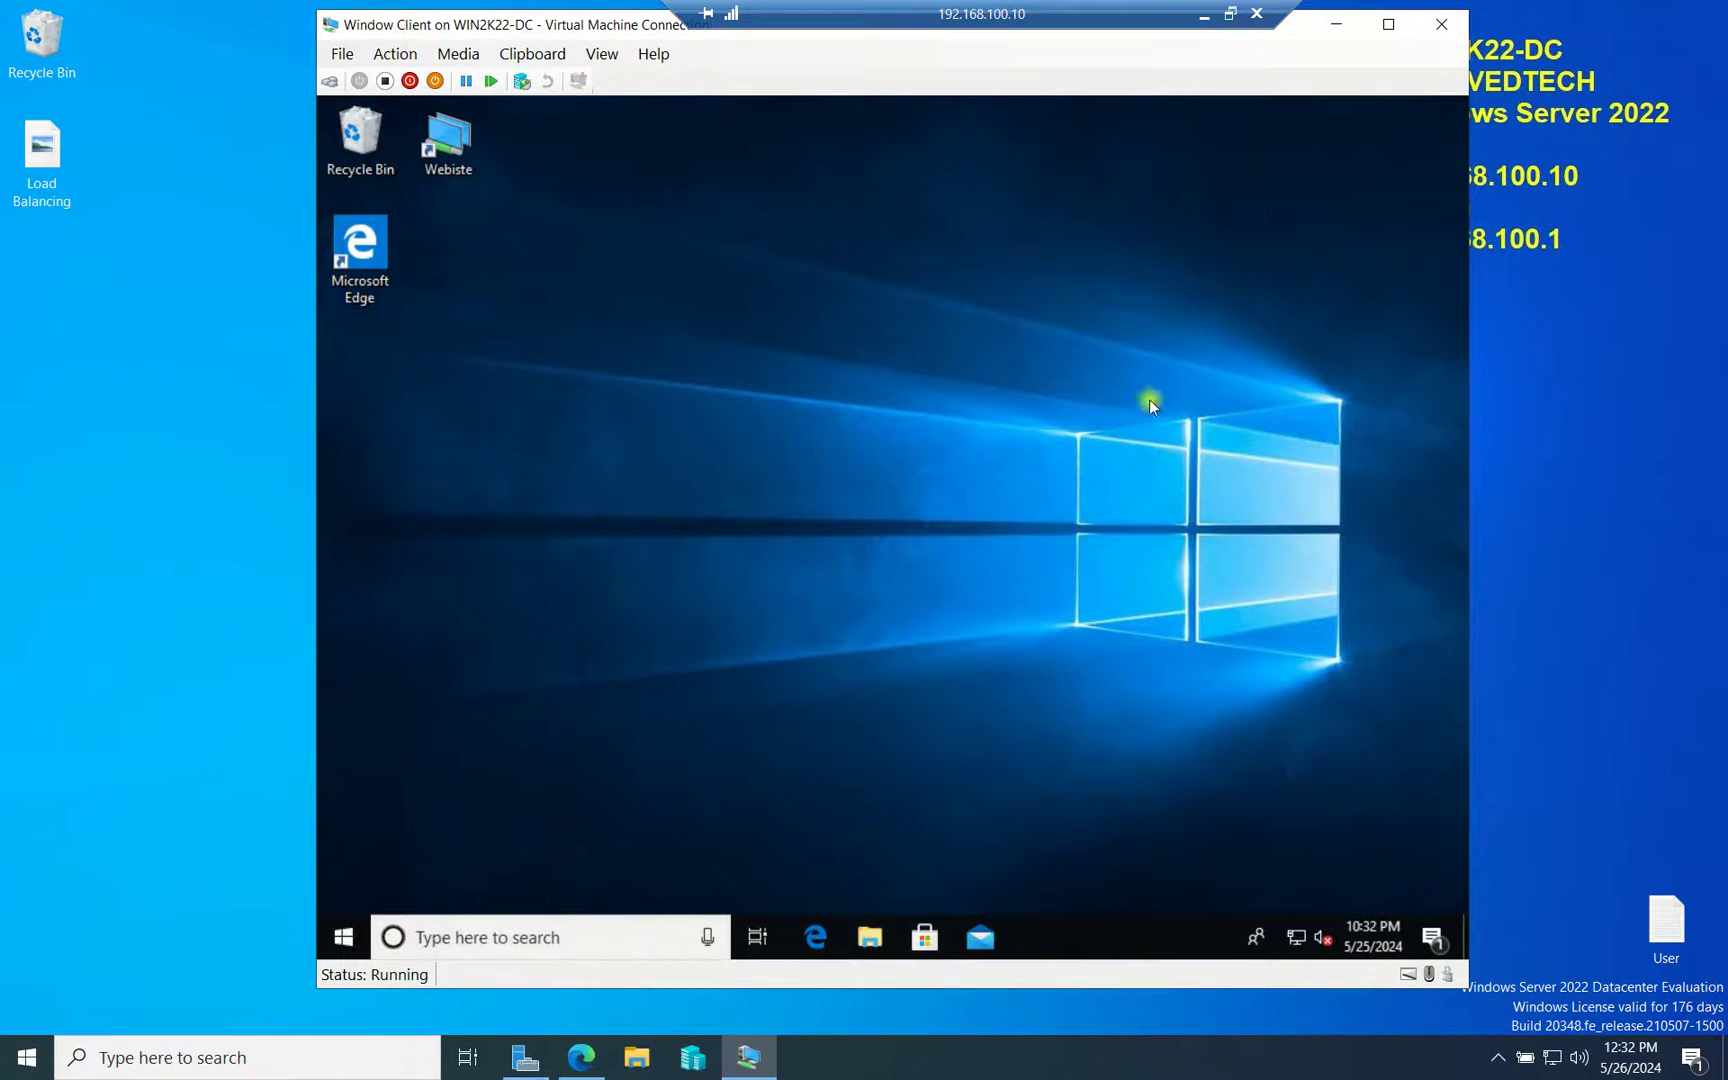
Open the system Properties of This PC from File Explorer in the client VM
right_click(1122, 371)
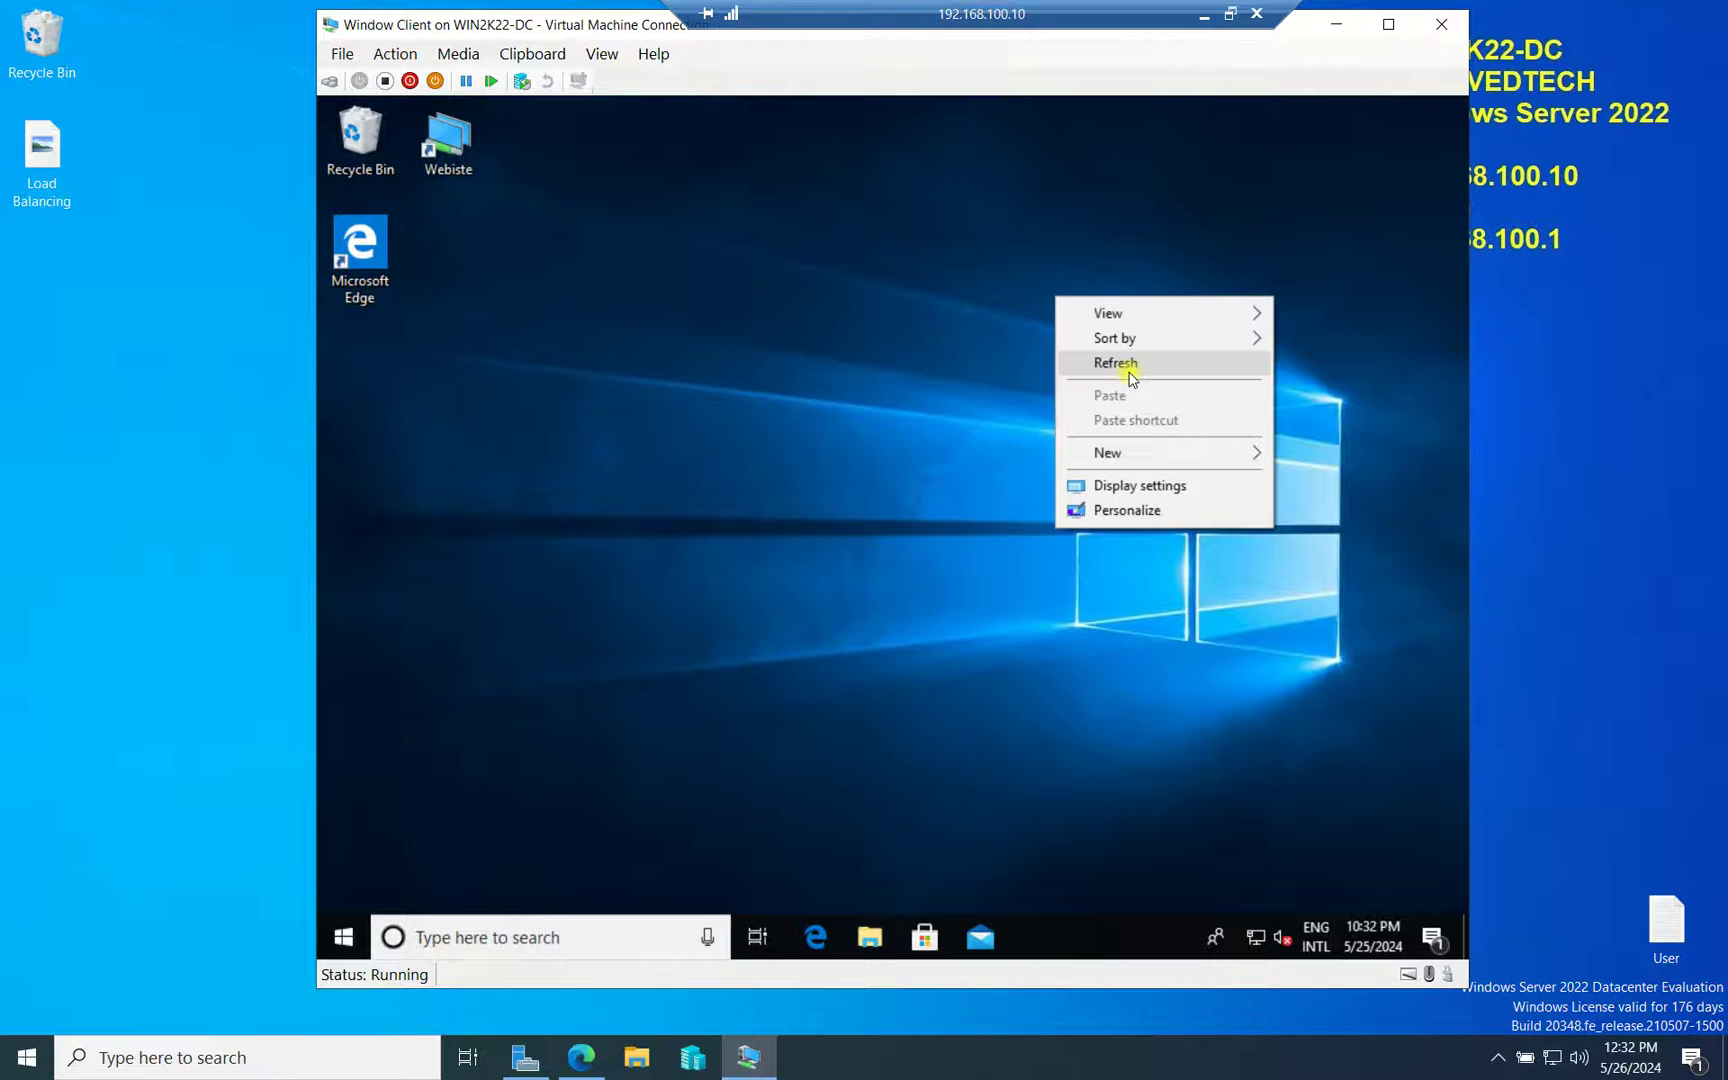
right_click(1092, 372)
right_click(953, 315)
mouse_move(1012, 356)
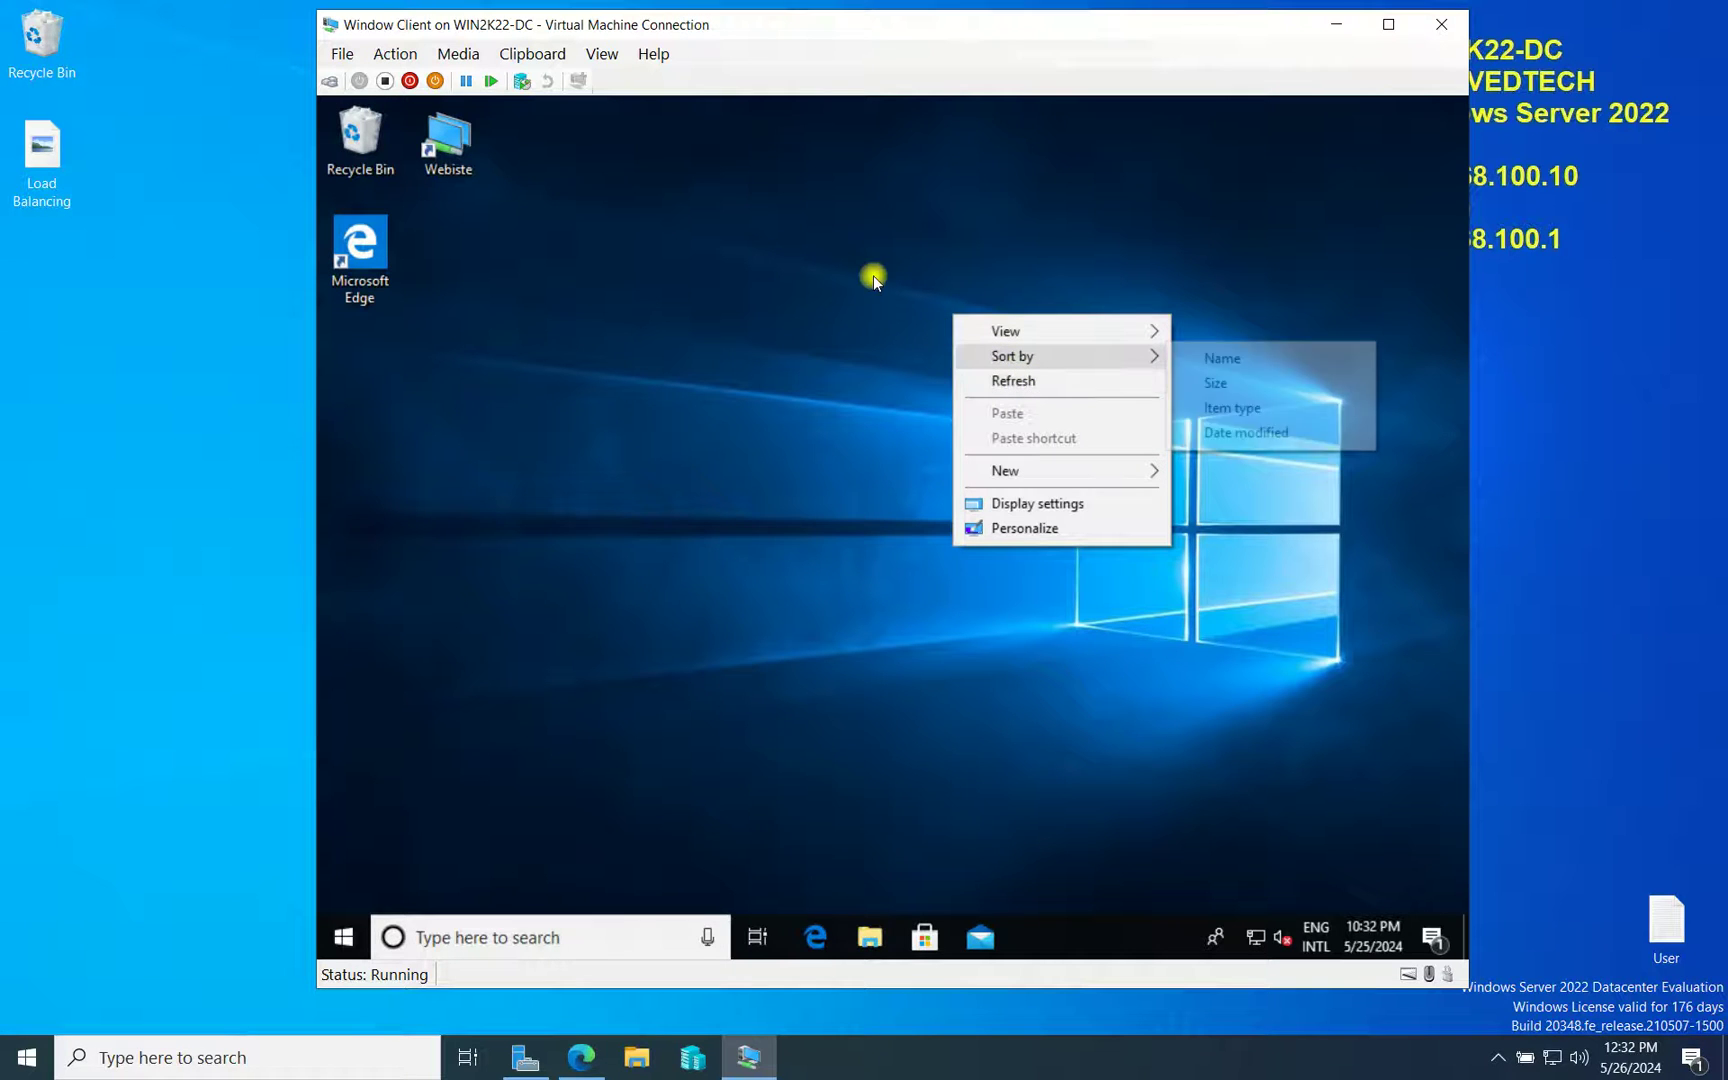
click(870, 937)
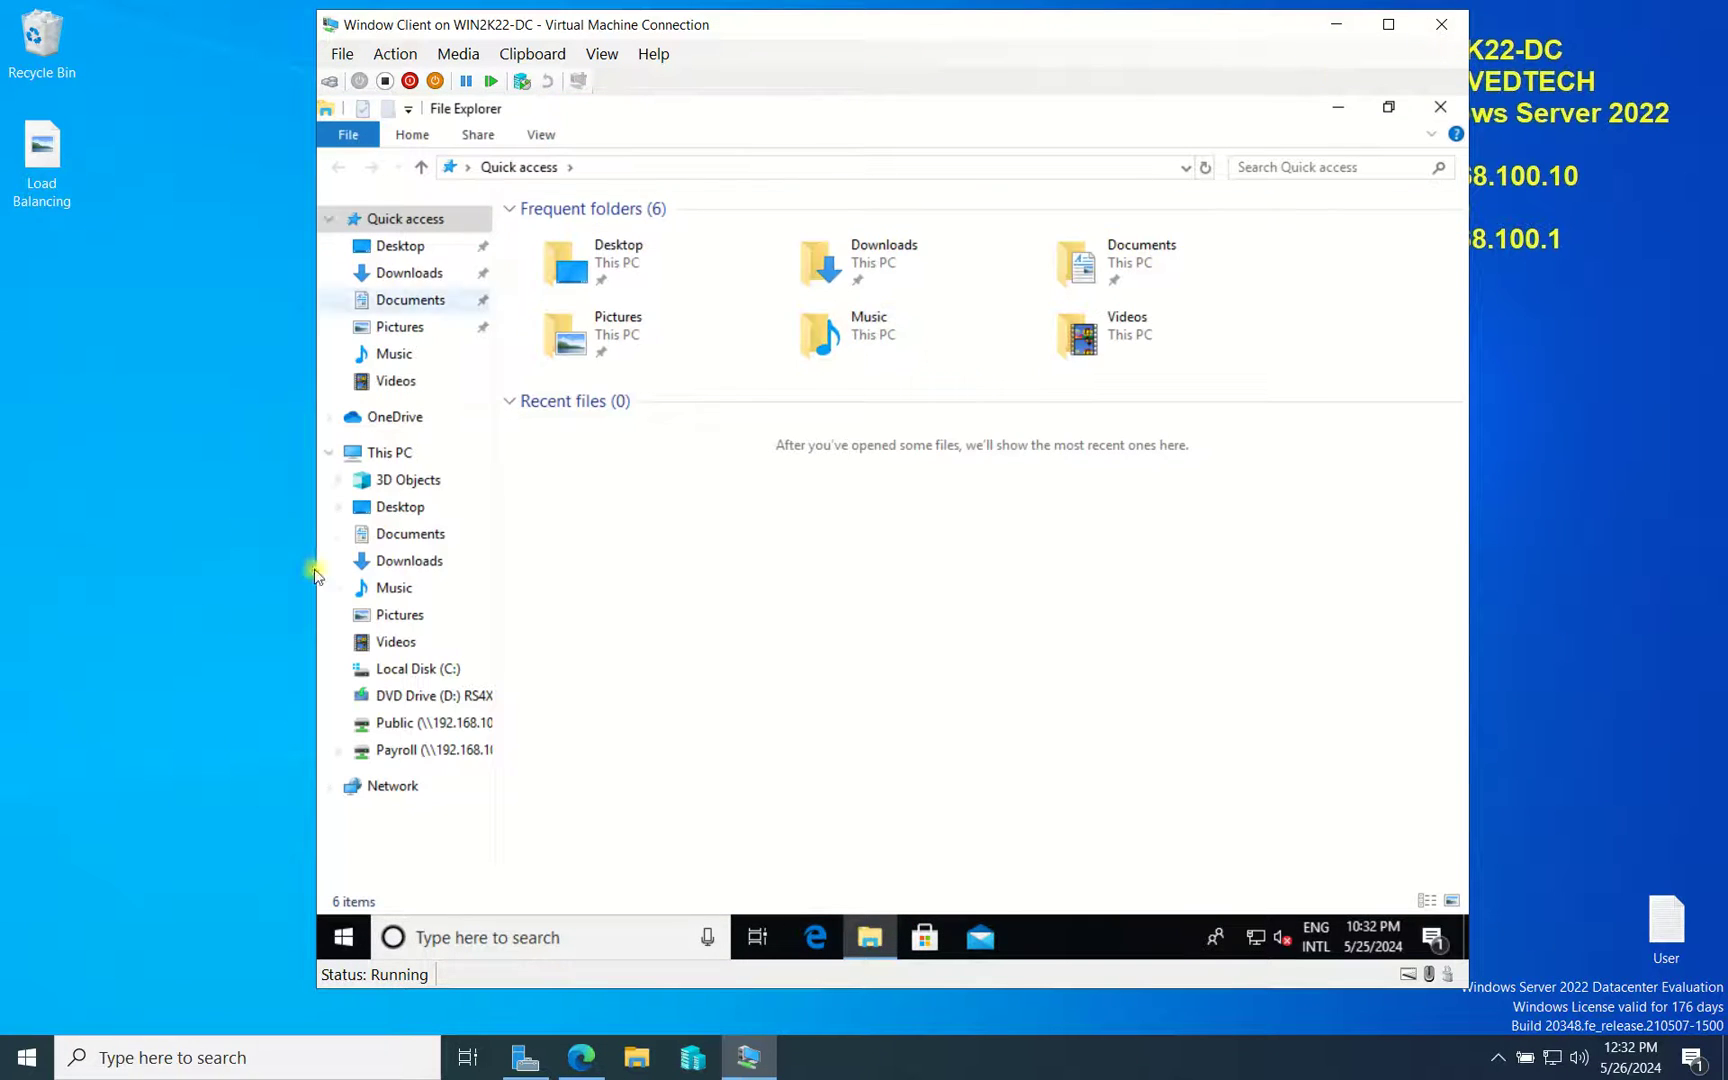
right_click(389, 453)
click(455, 749)
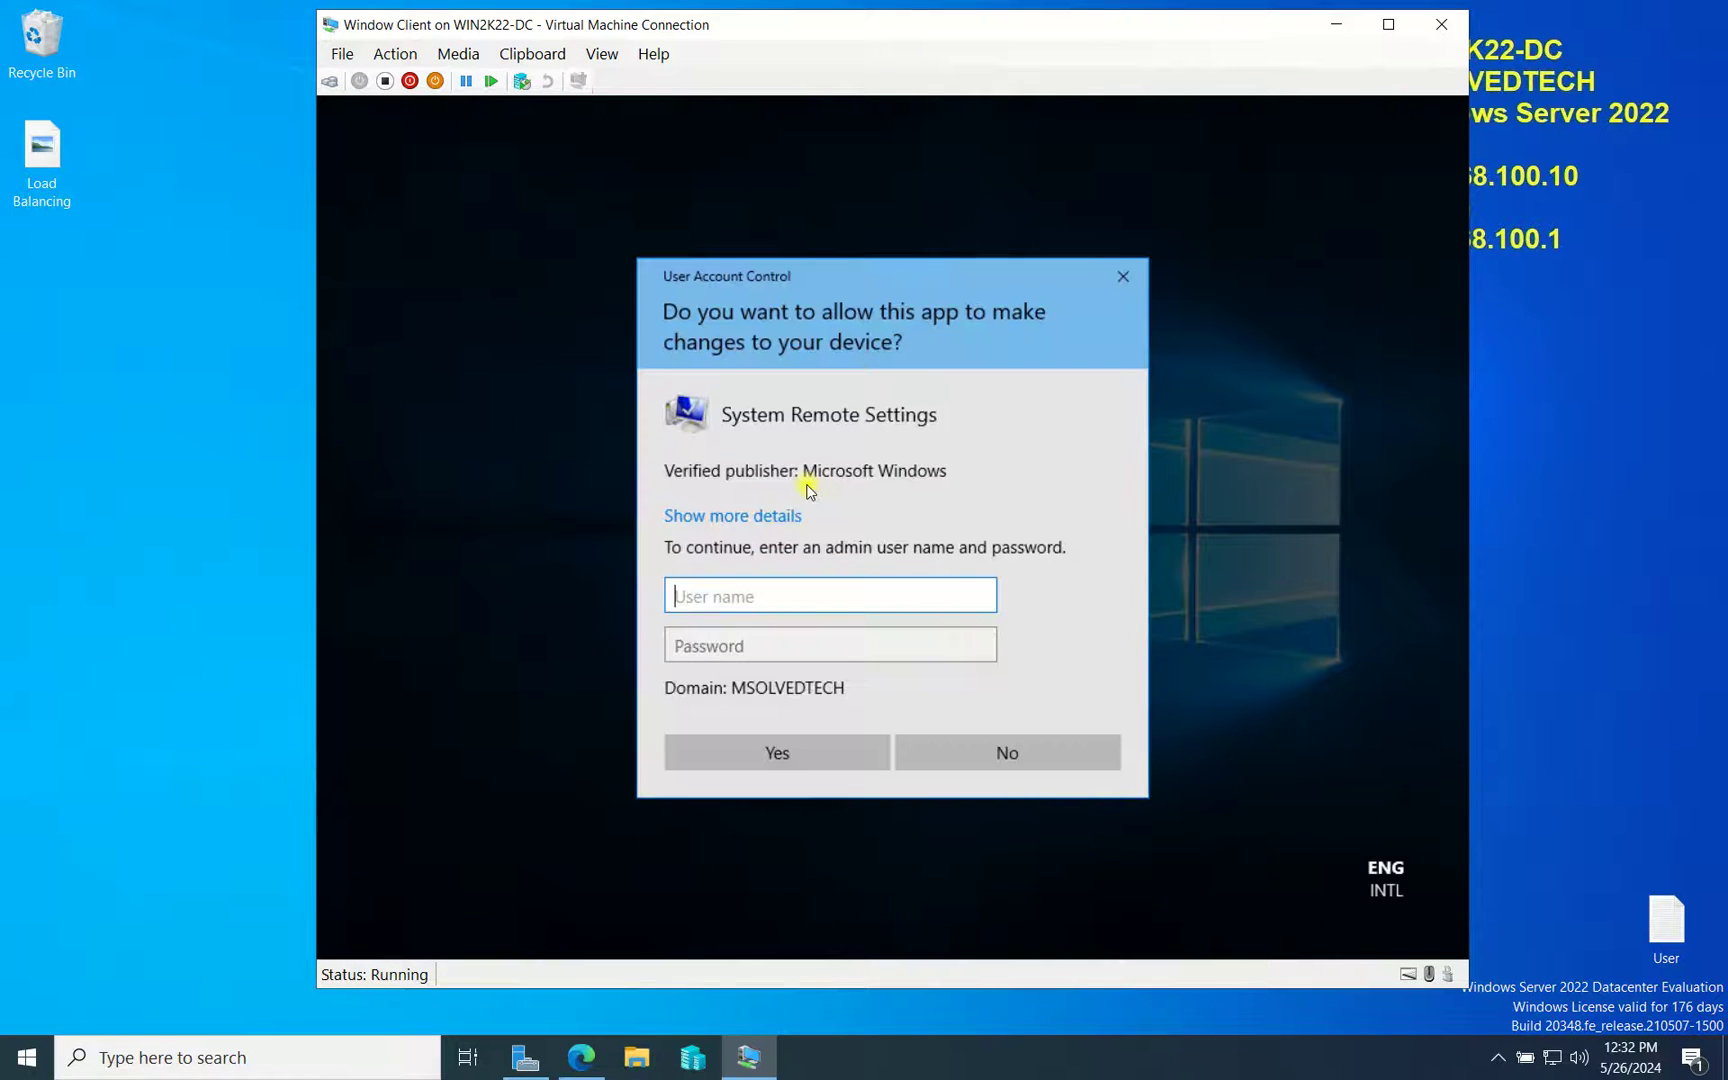
Approve the User Account Control prompt with the admin user name and password
text(administrator)
key(Tab)
text(P@)
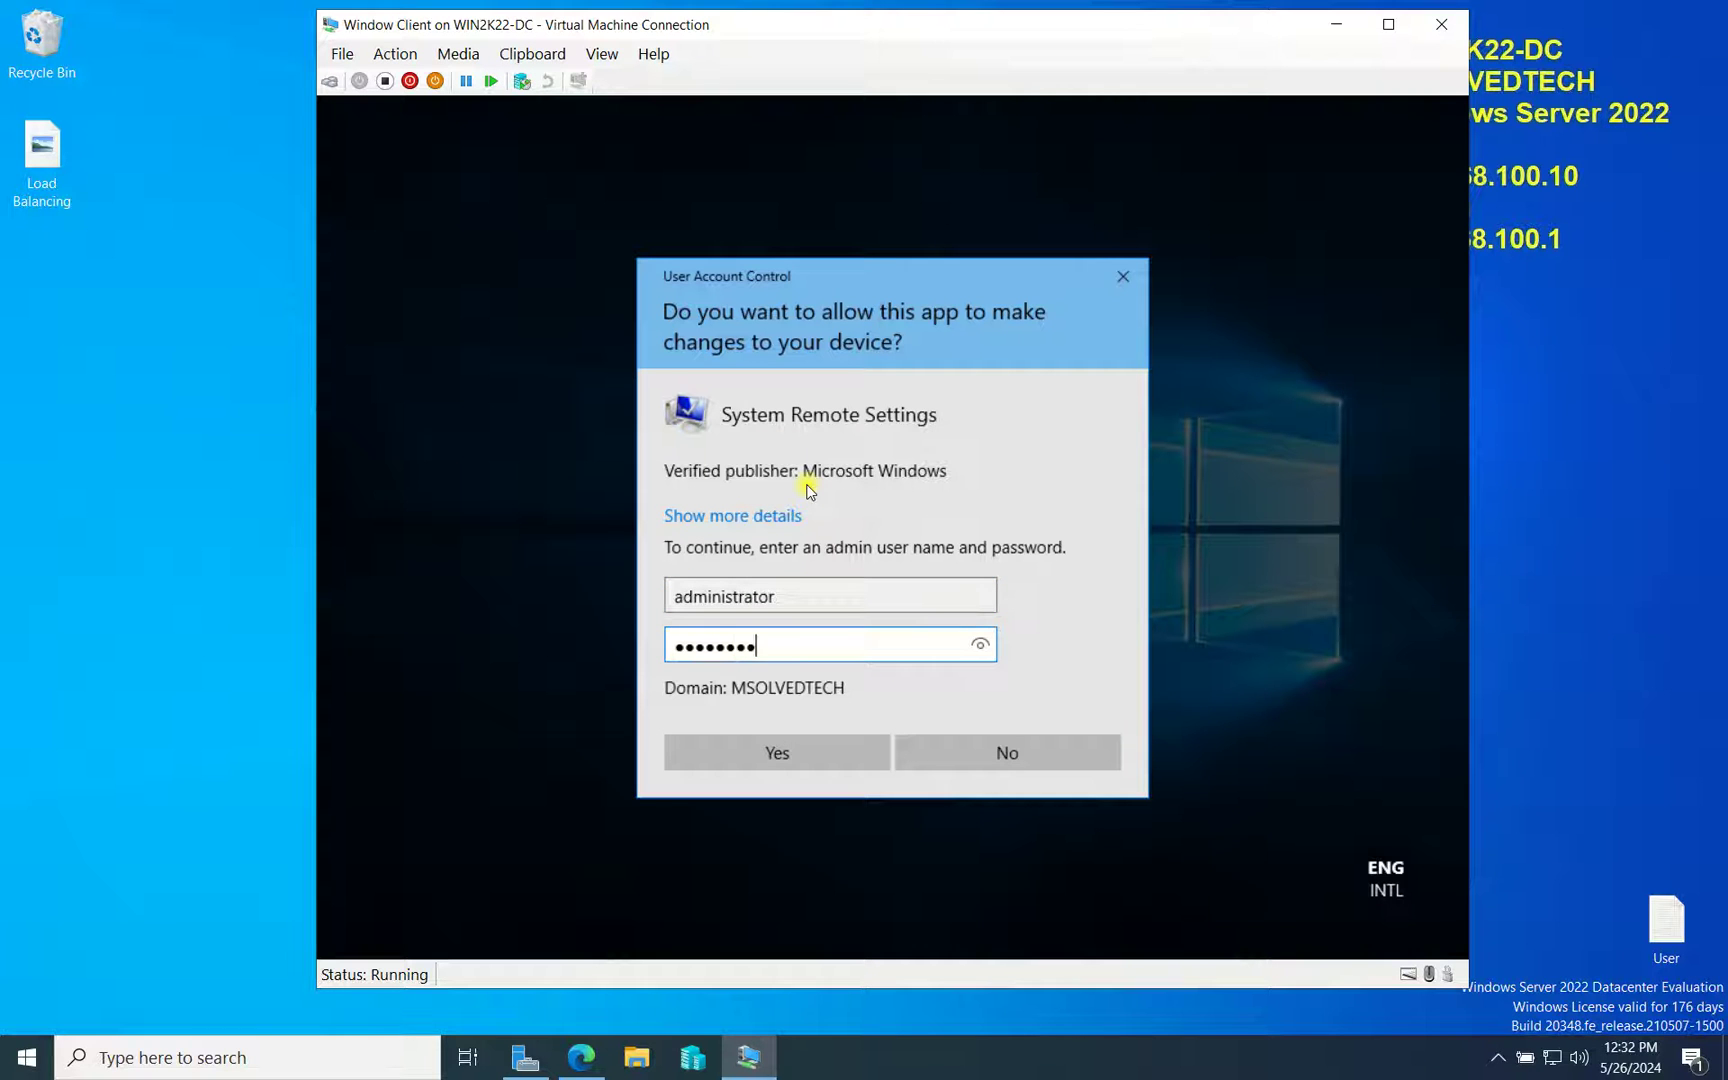
key(Return)
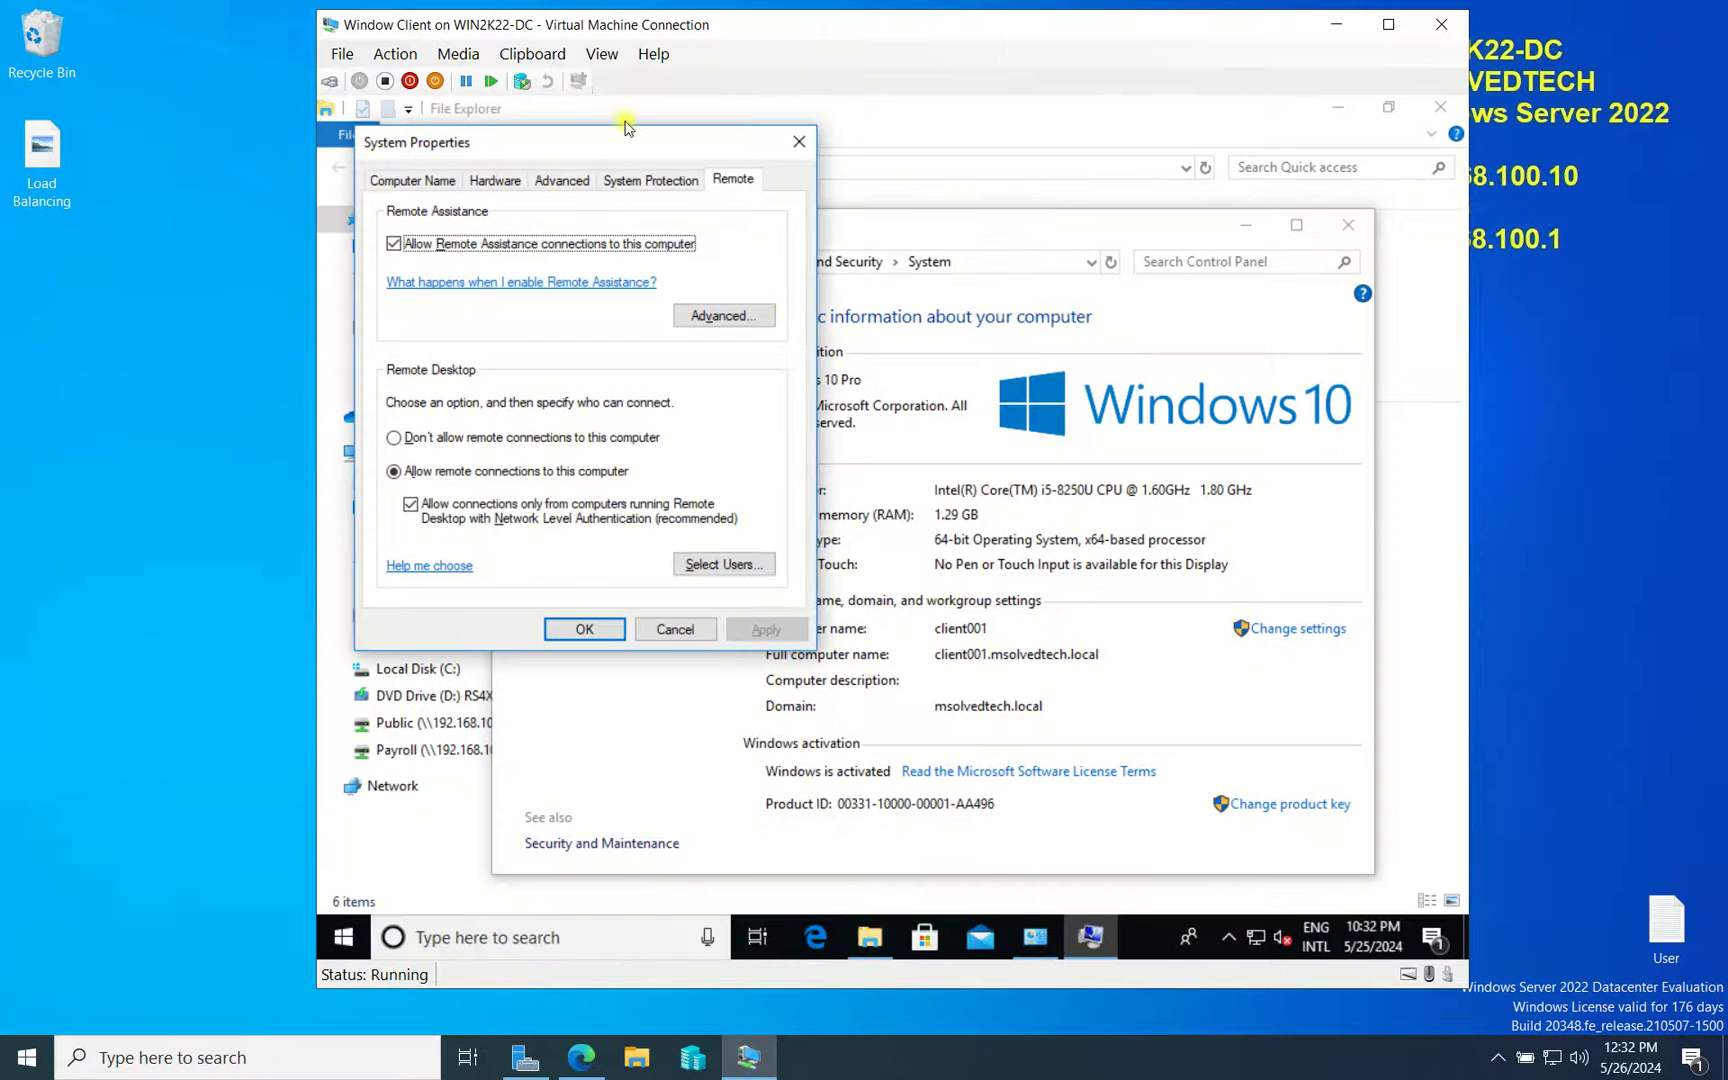
Select 'Allow remote connections to this computer' and open the Remote Desktop Users list
drag(744, 143, 881, 145)
click(735, 442)
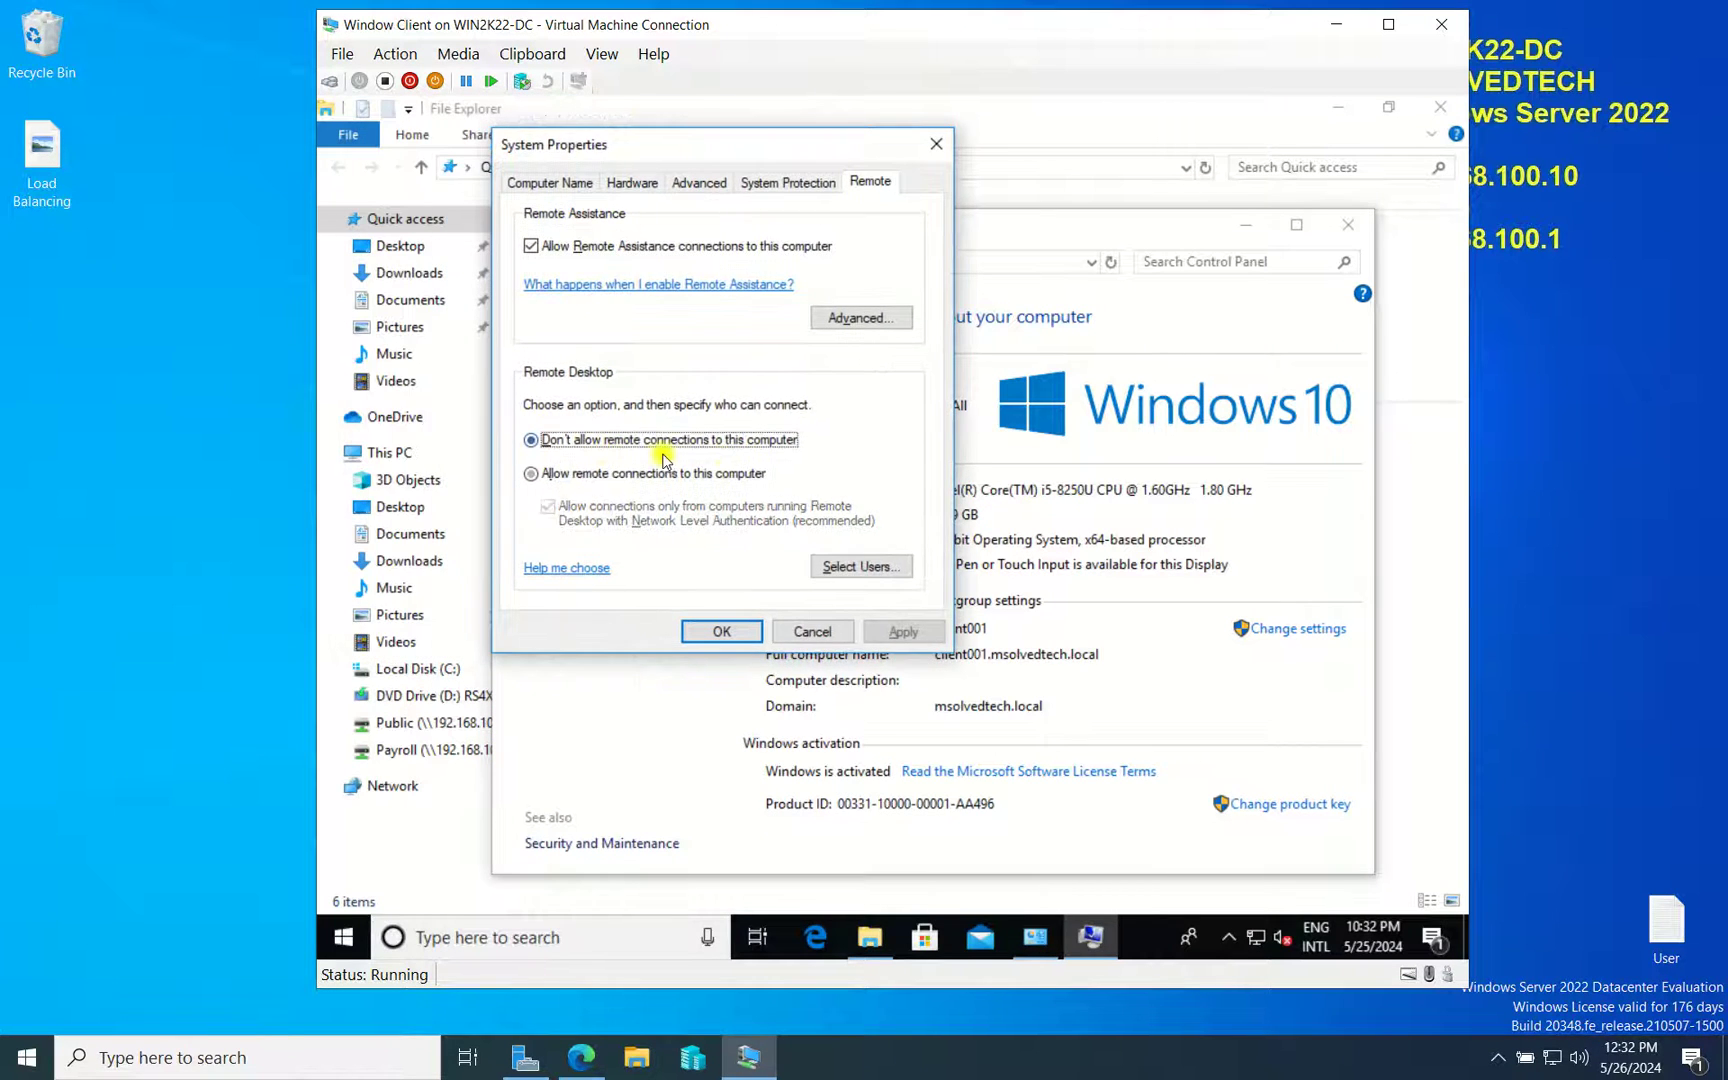
click(578, 478)
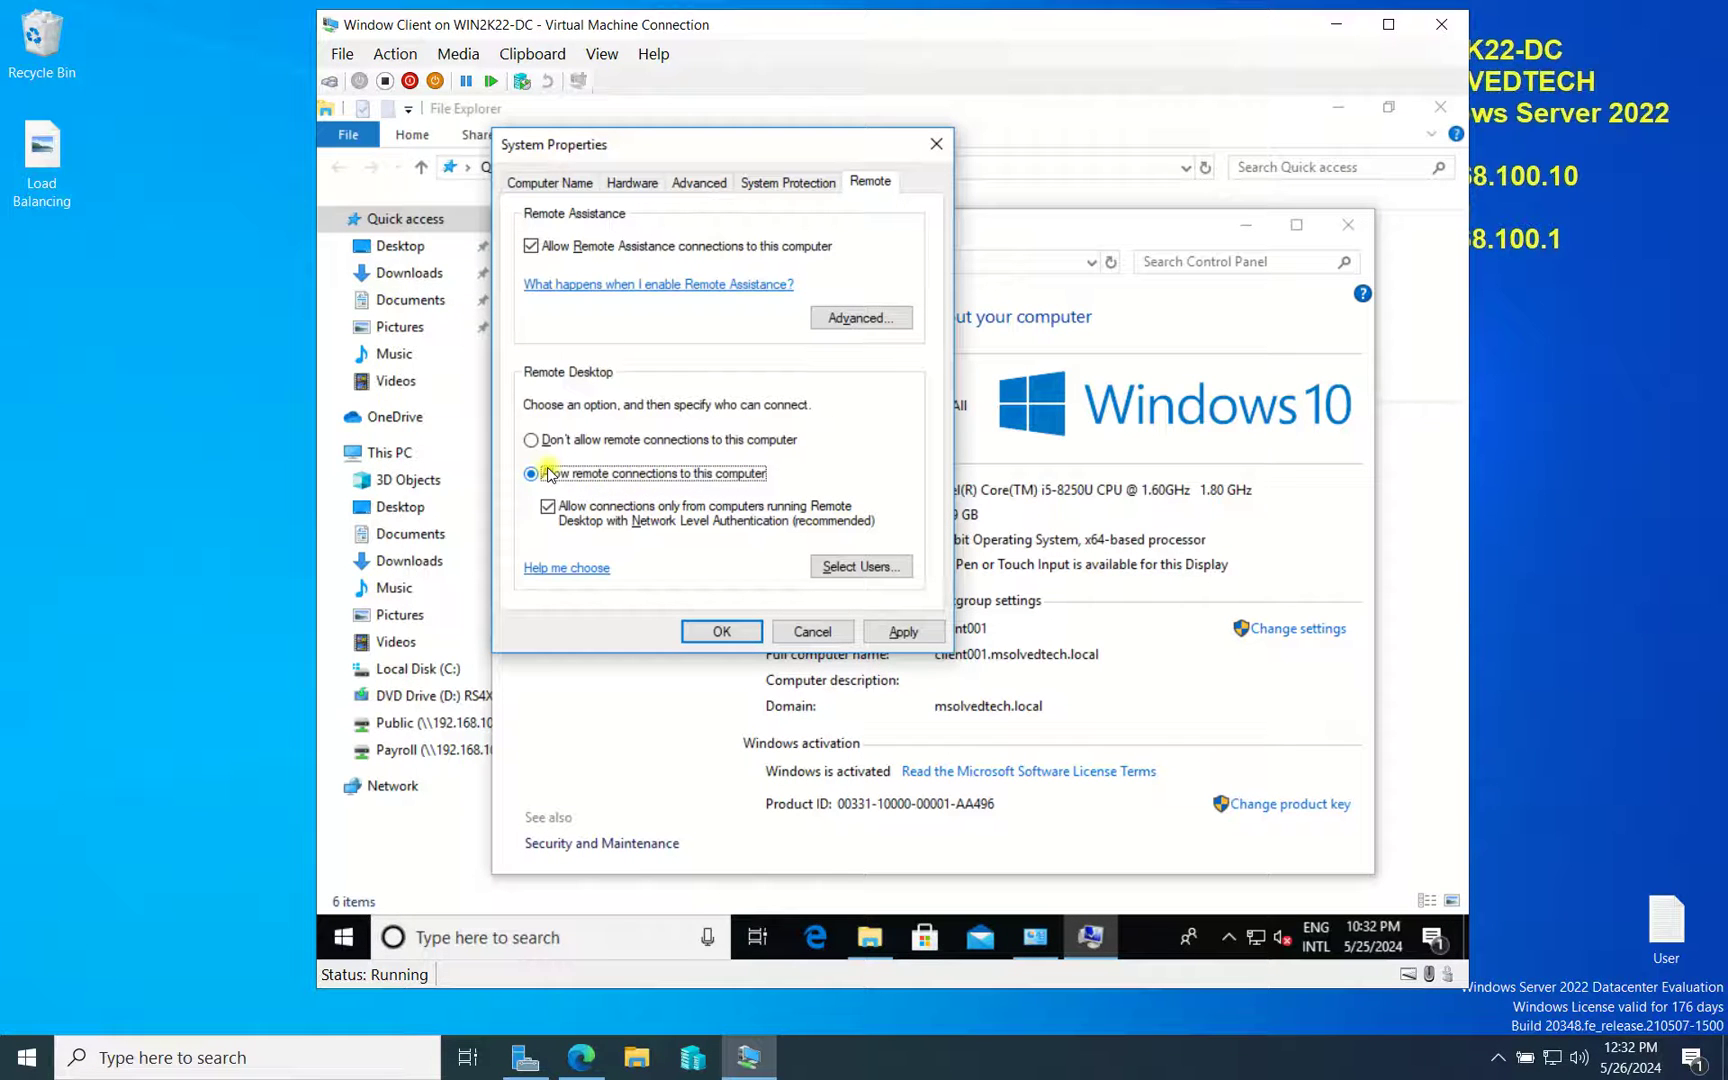
drag(852, 141, 995, 133)
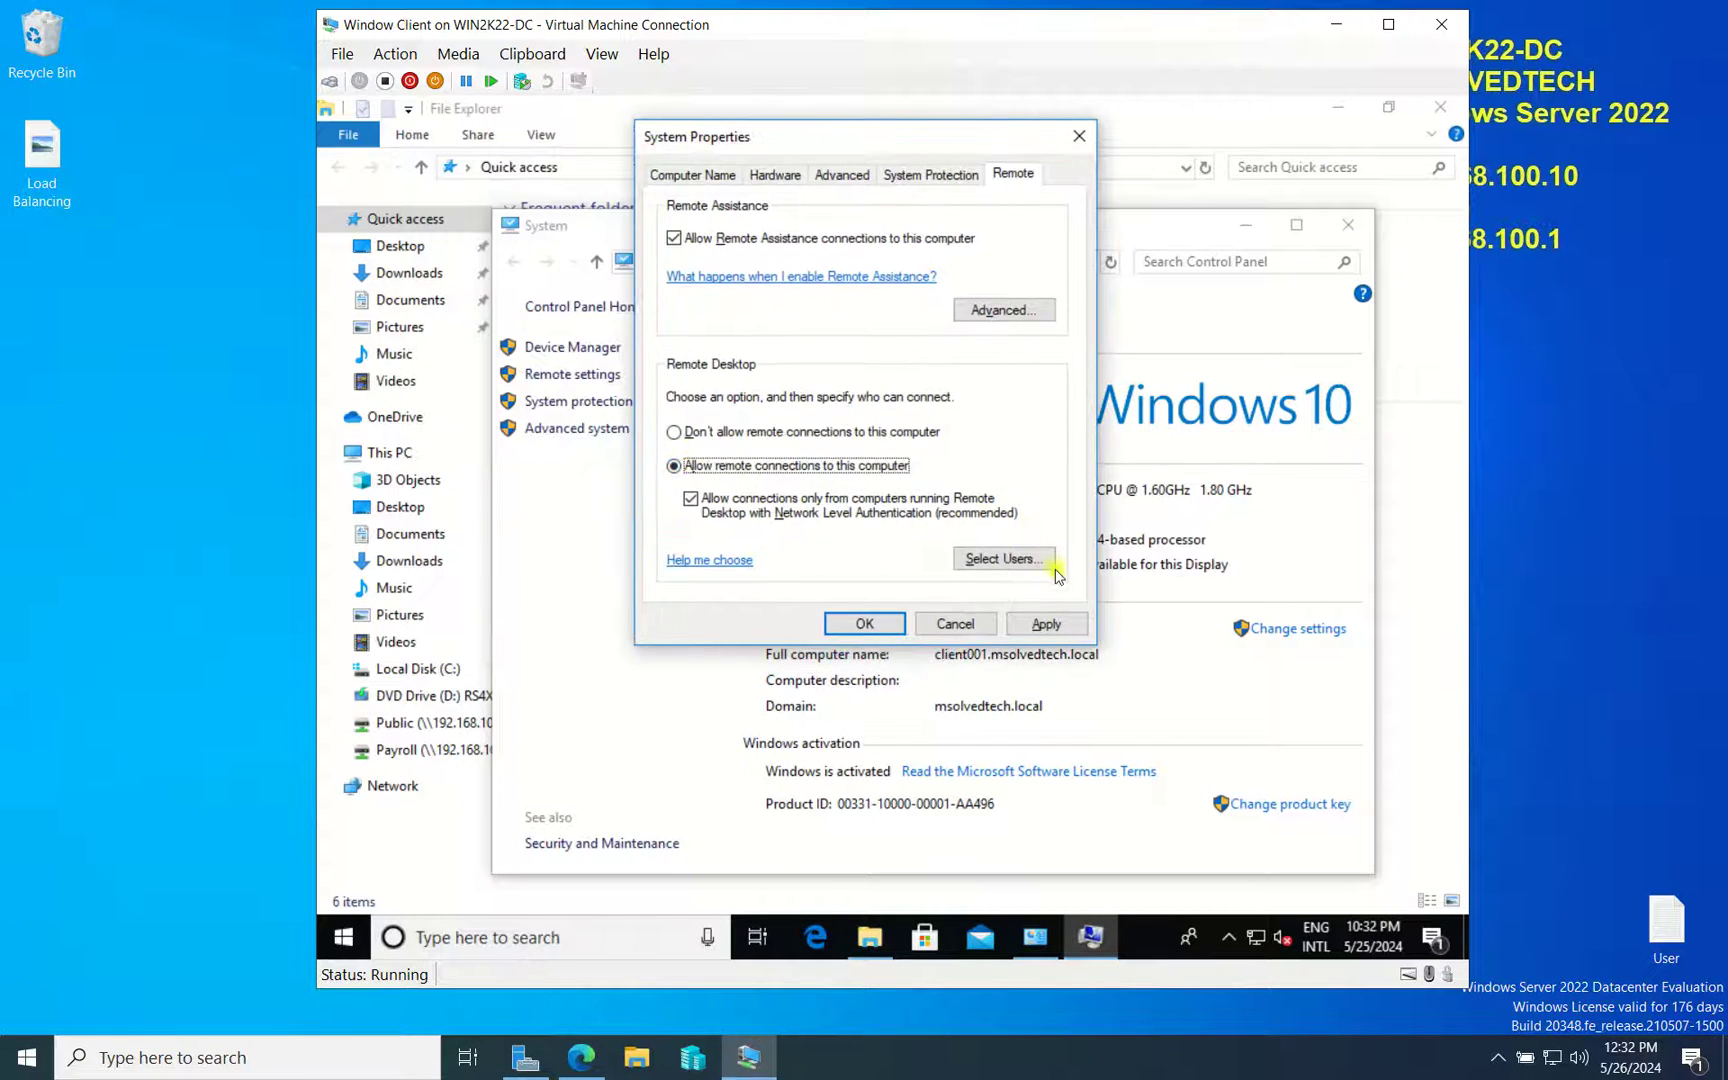
click(1018, 560)
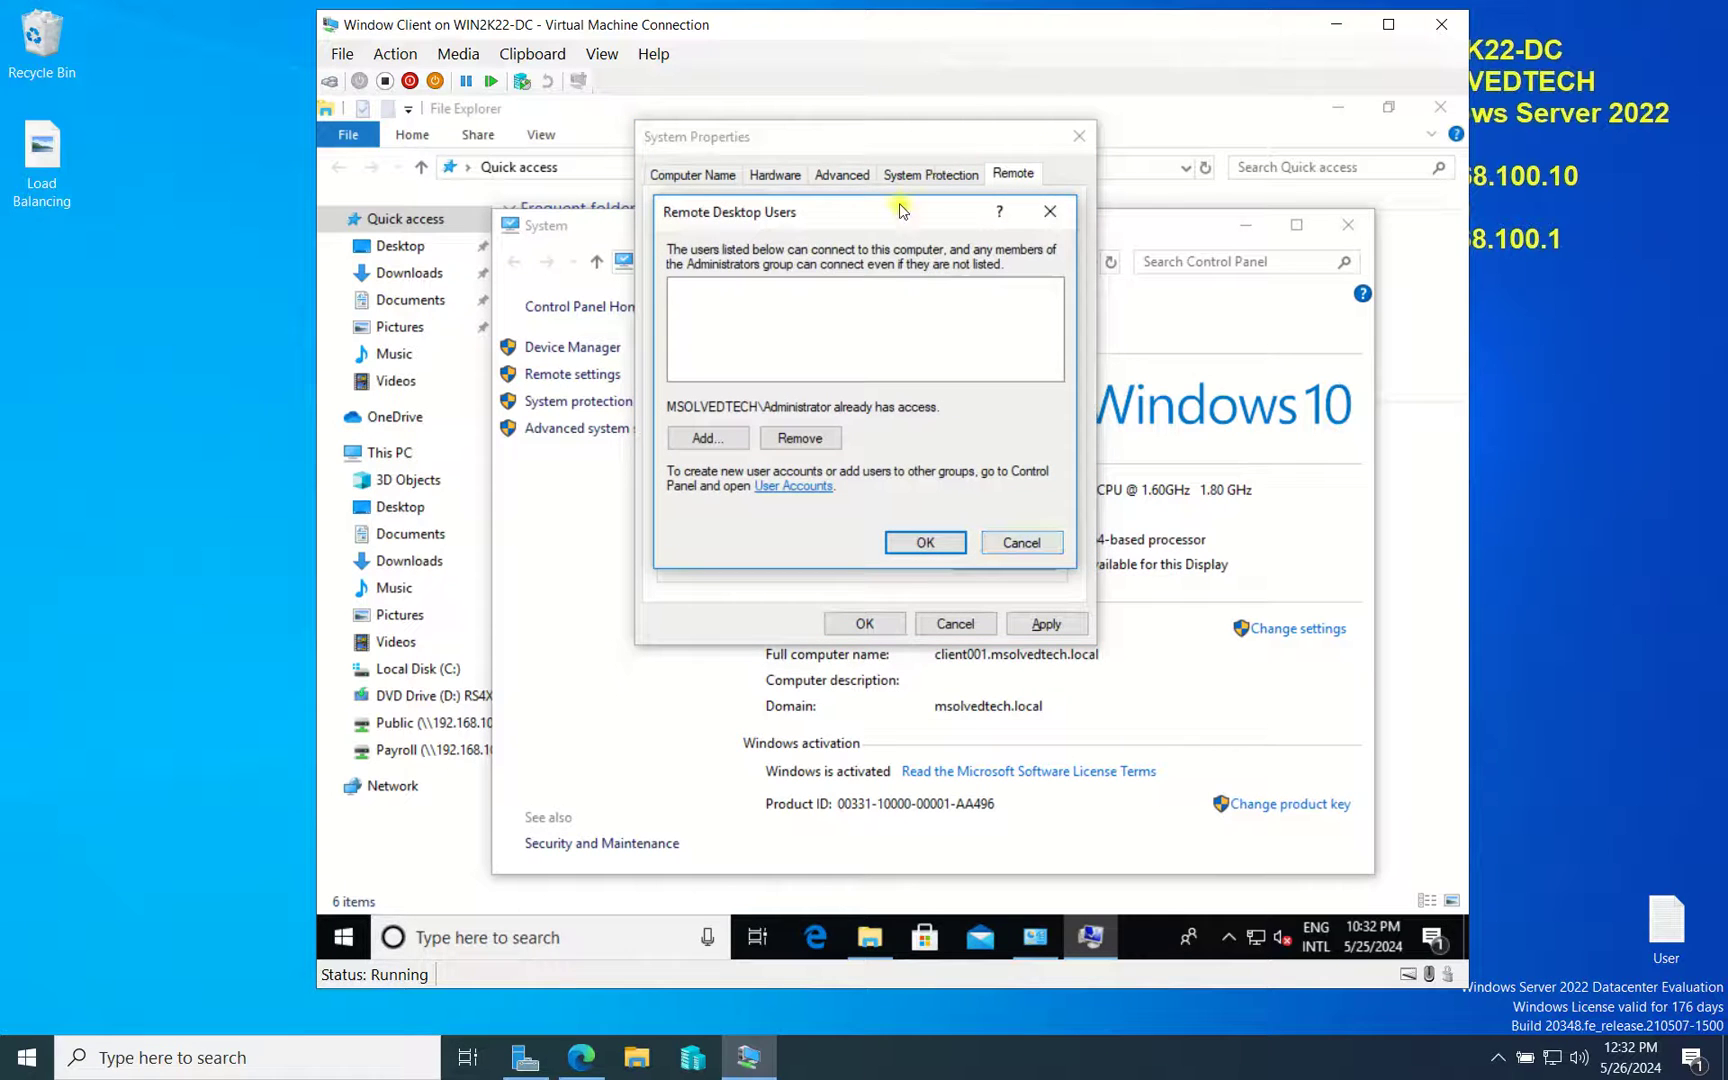
Add the domain user to Remote Desktop Users, resolving the name and removing the extra entry
drag(888, 216, 1152, 228)
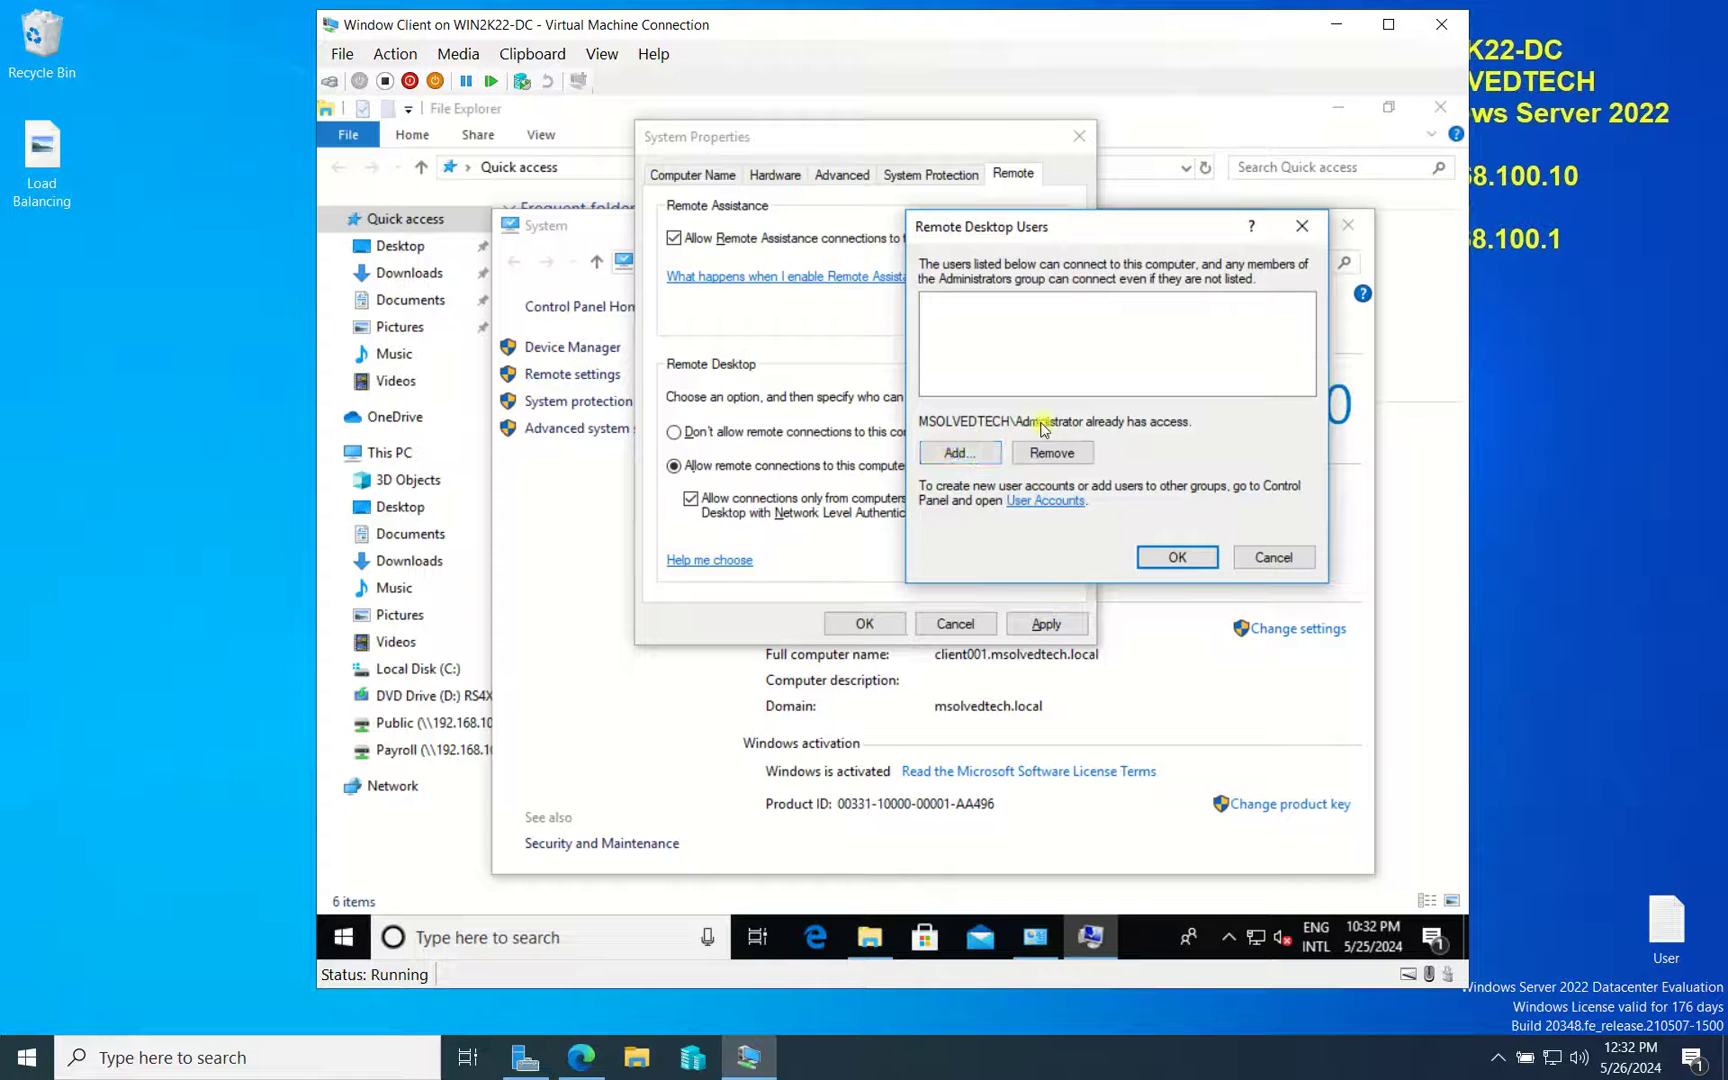
click(962, 454)
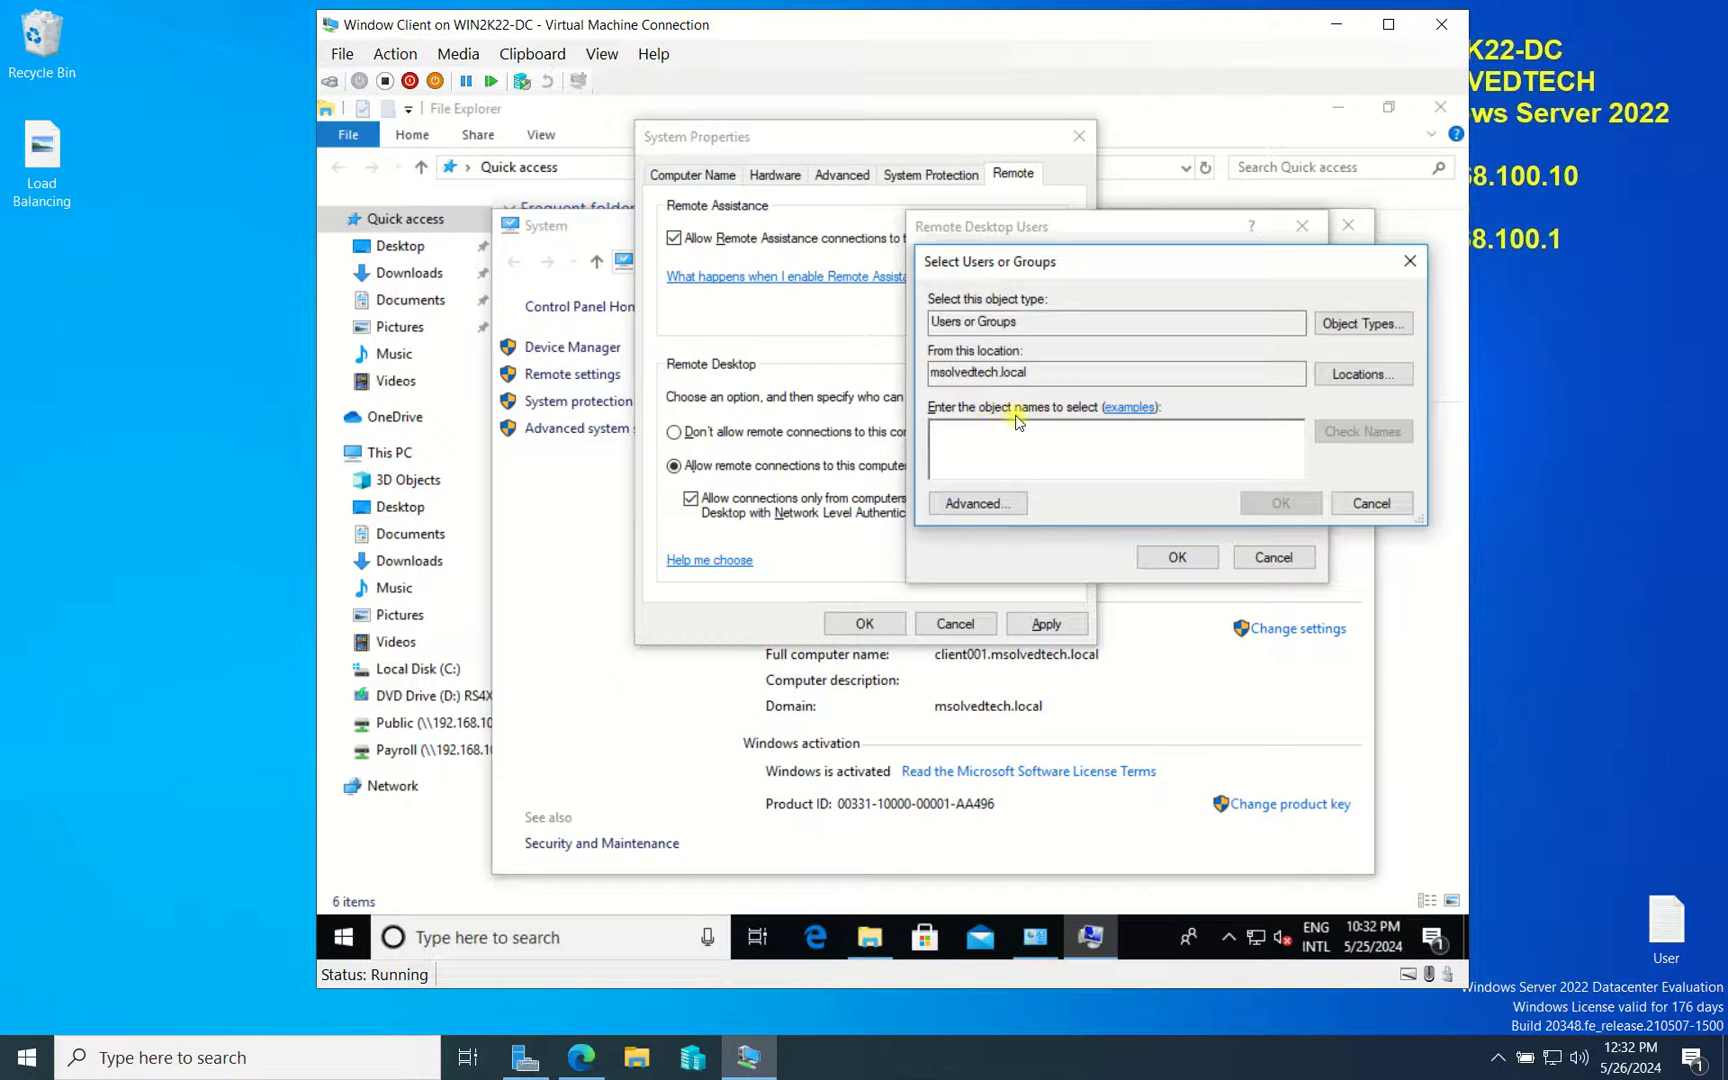
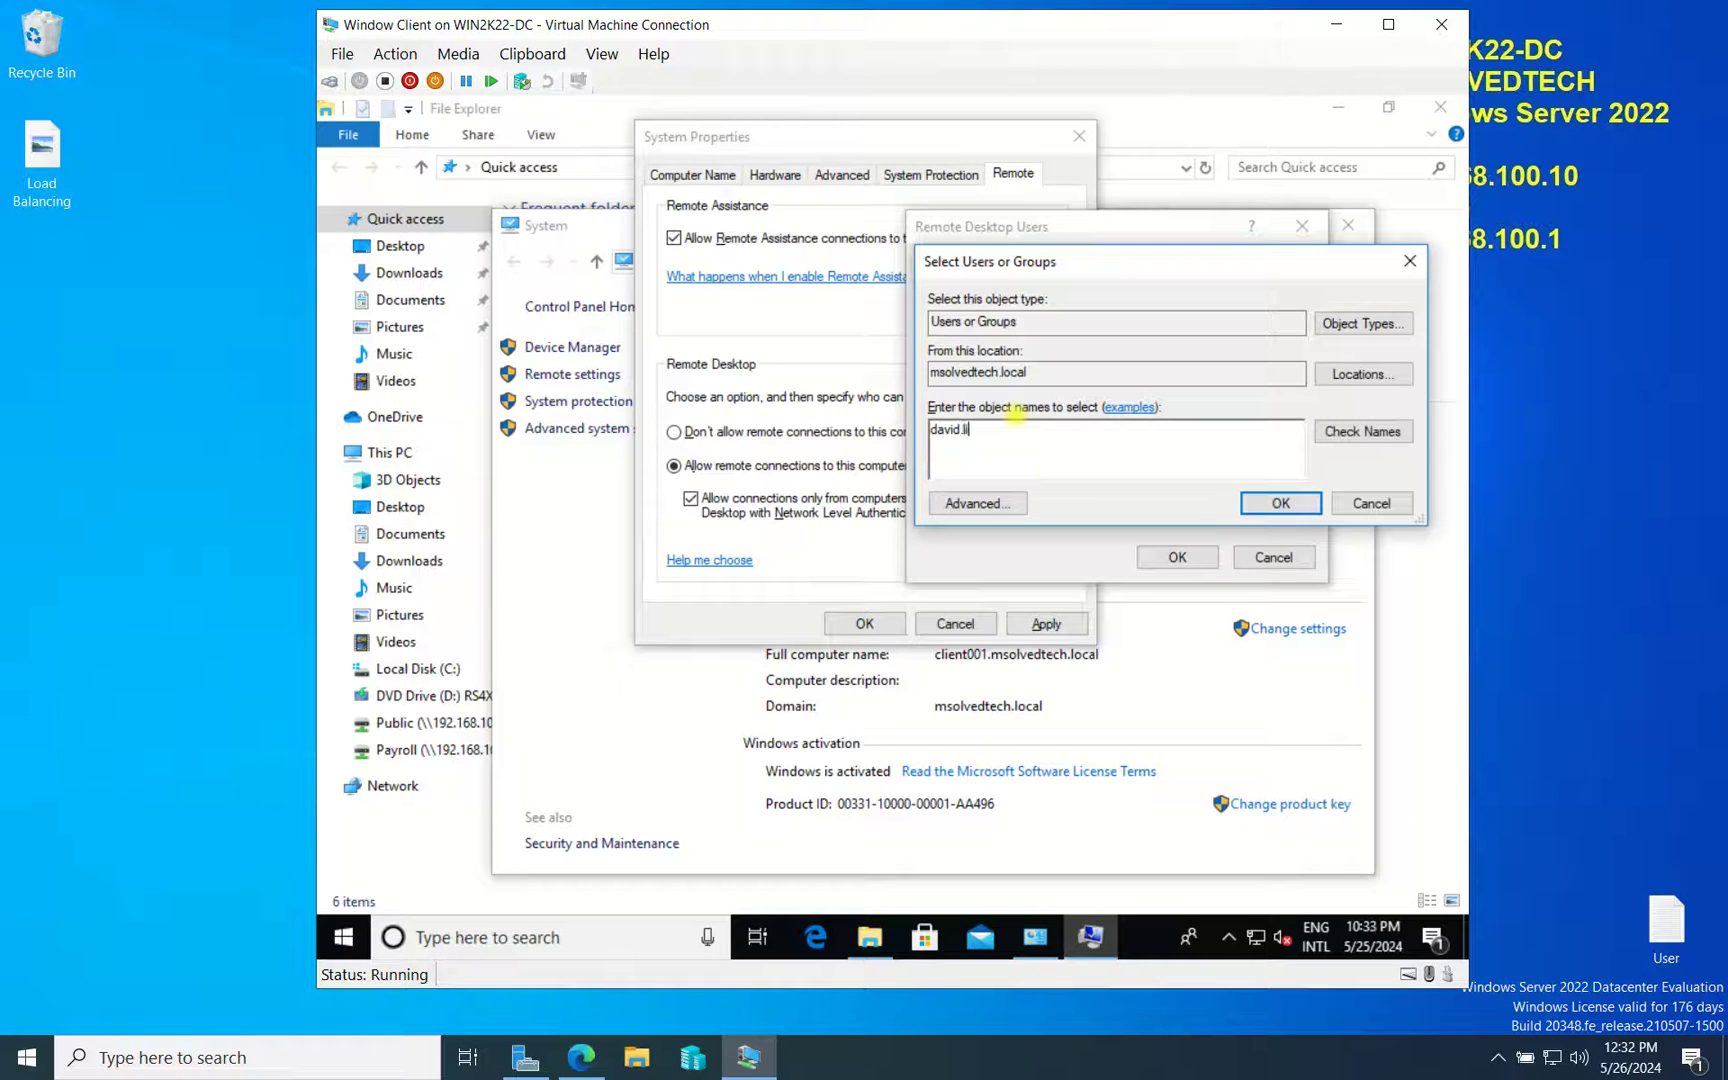
click(1360, 428)
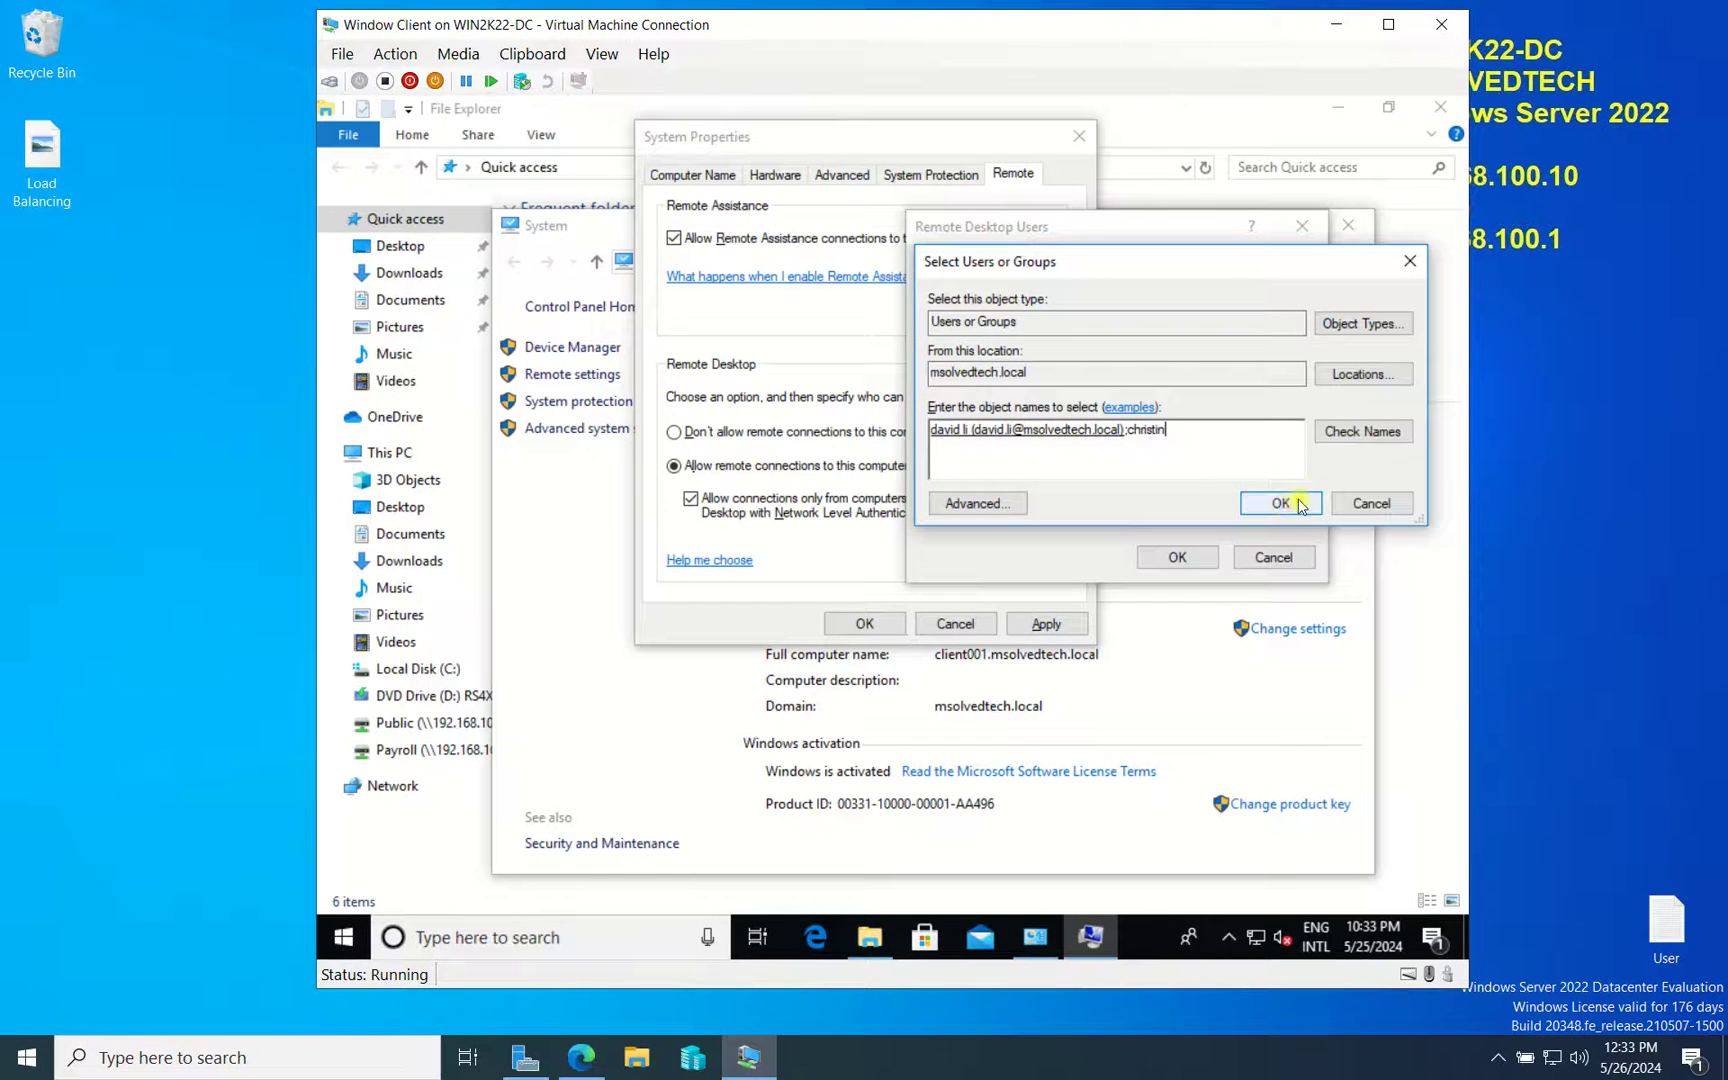
click(1360, 431)
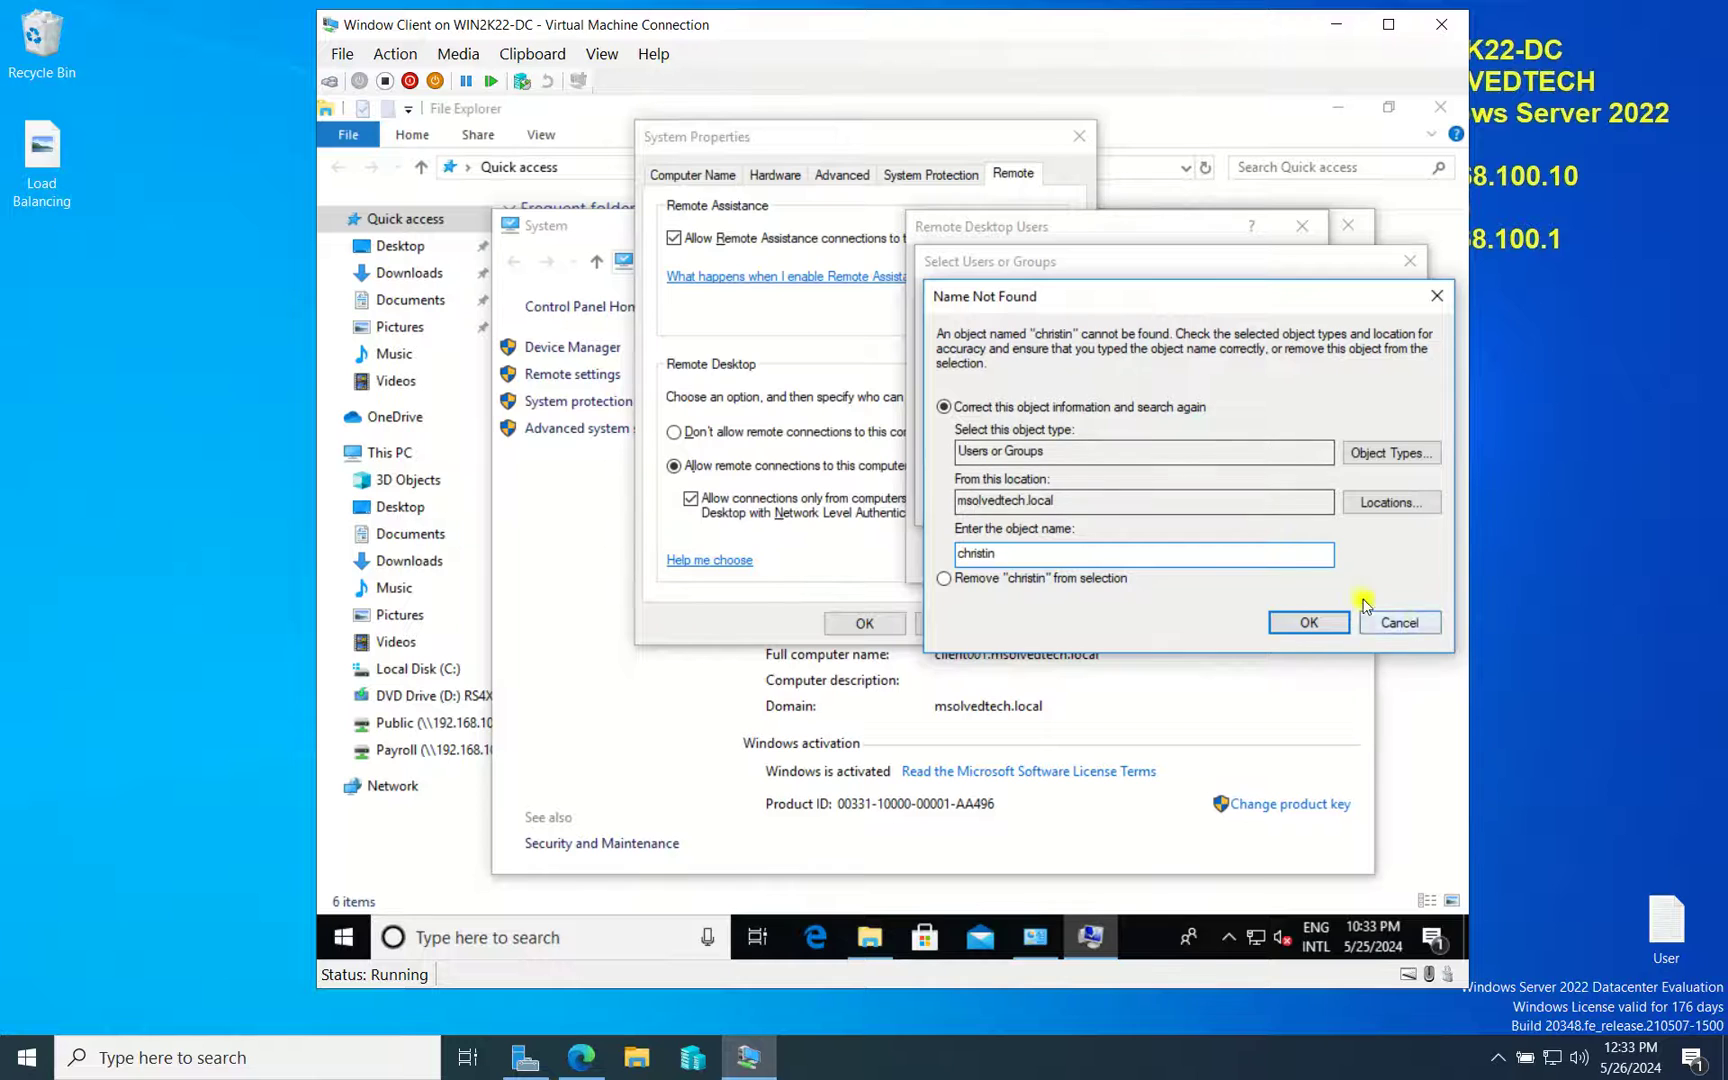
click(1414, 625)
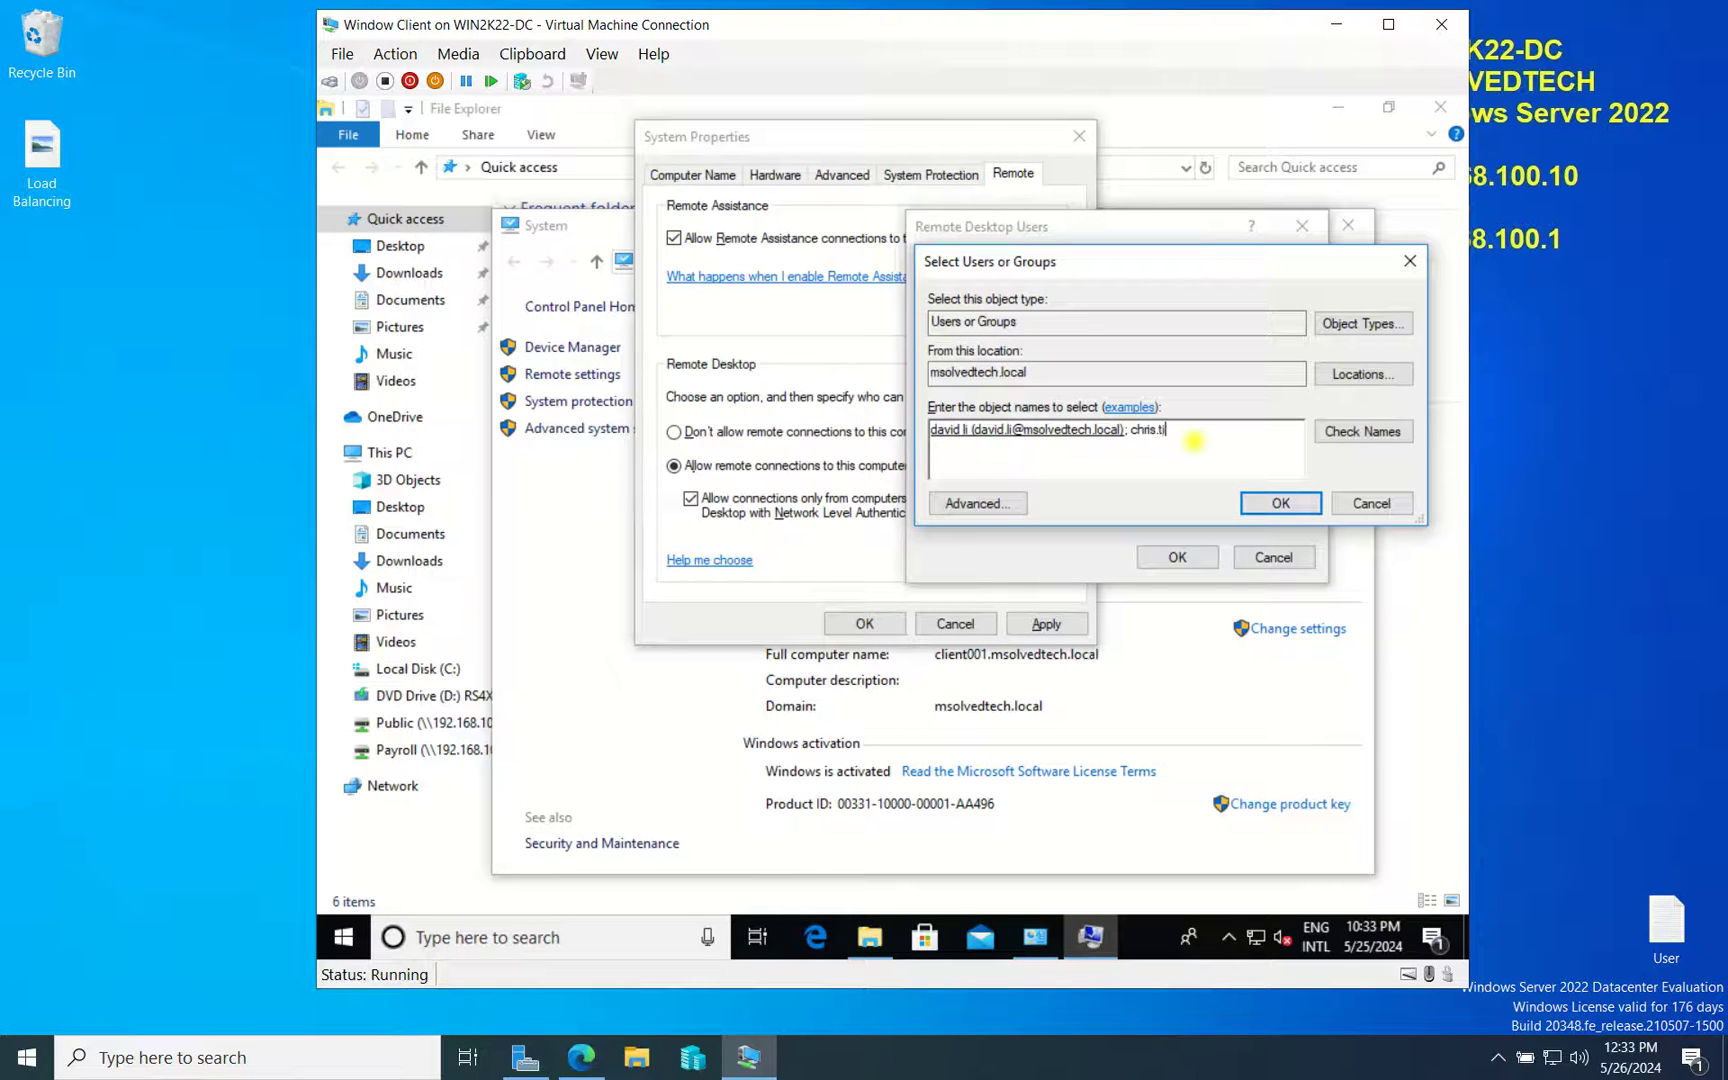
text(n)
click(1360, 432)
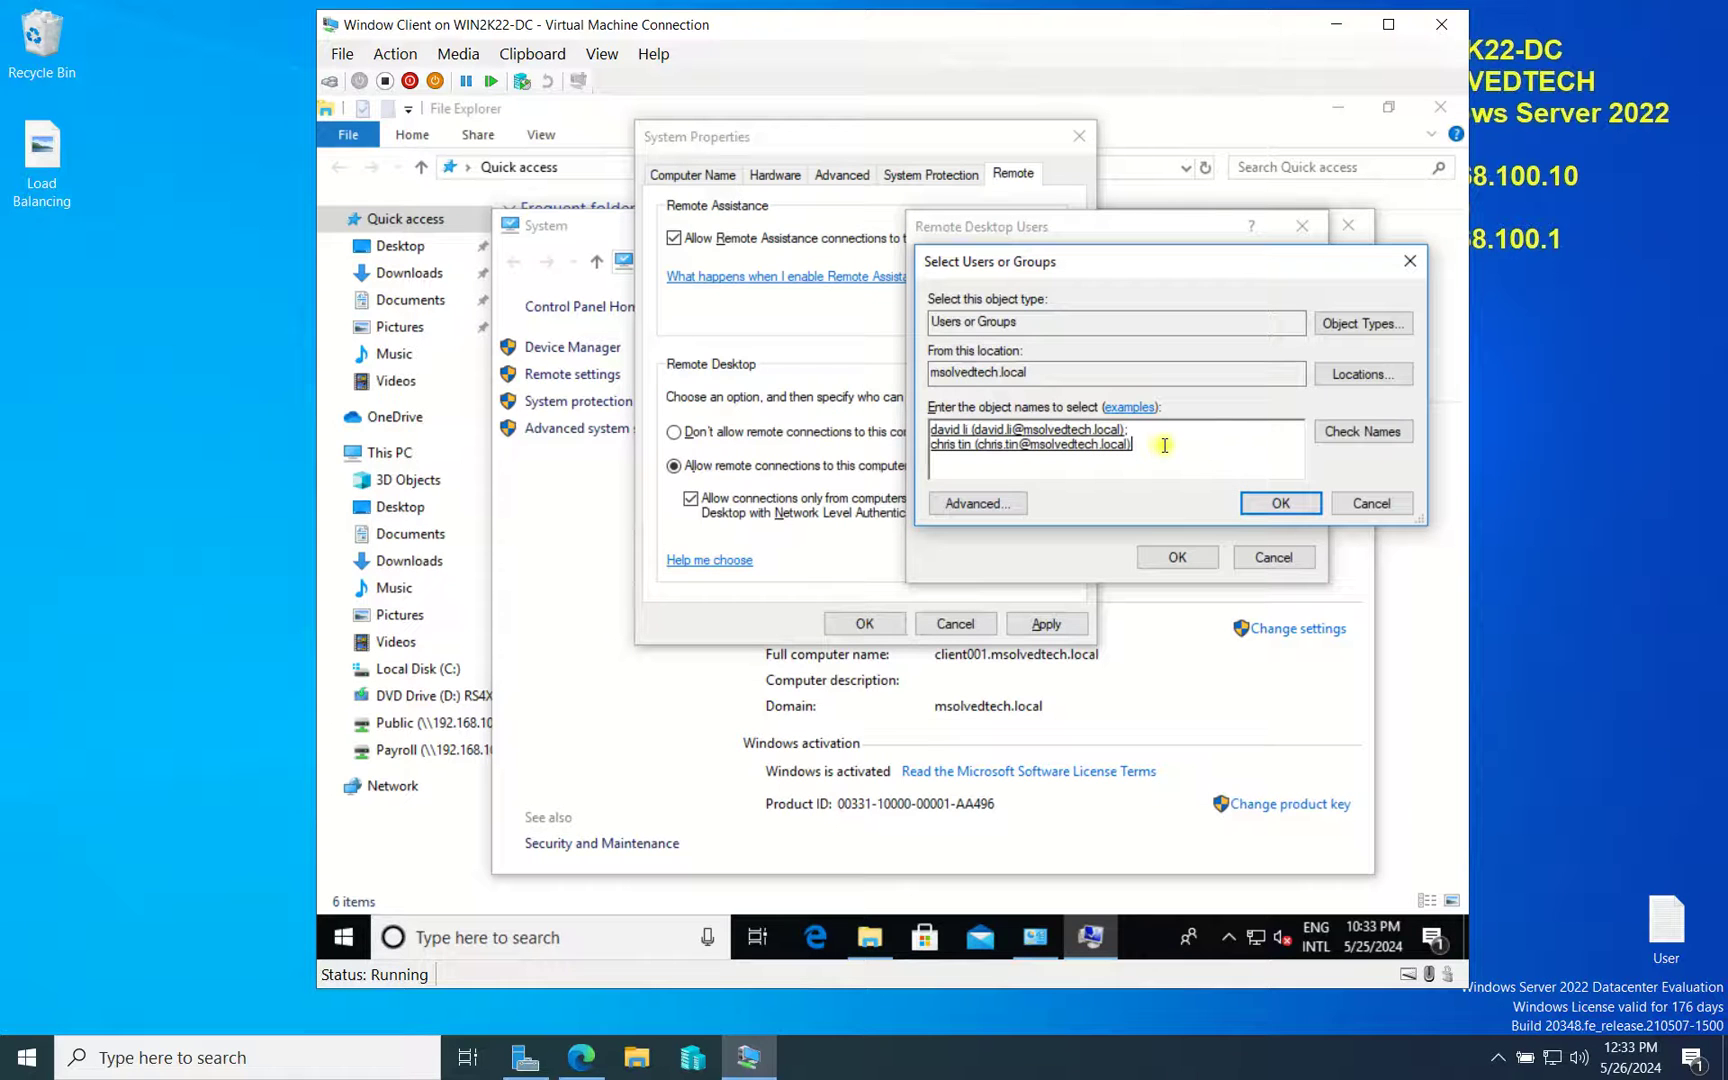
drag(1164, 445, 767, 465)
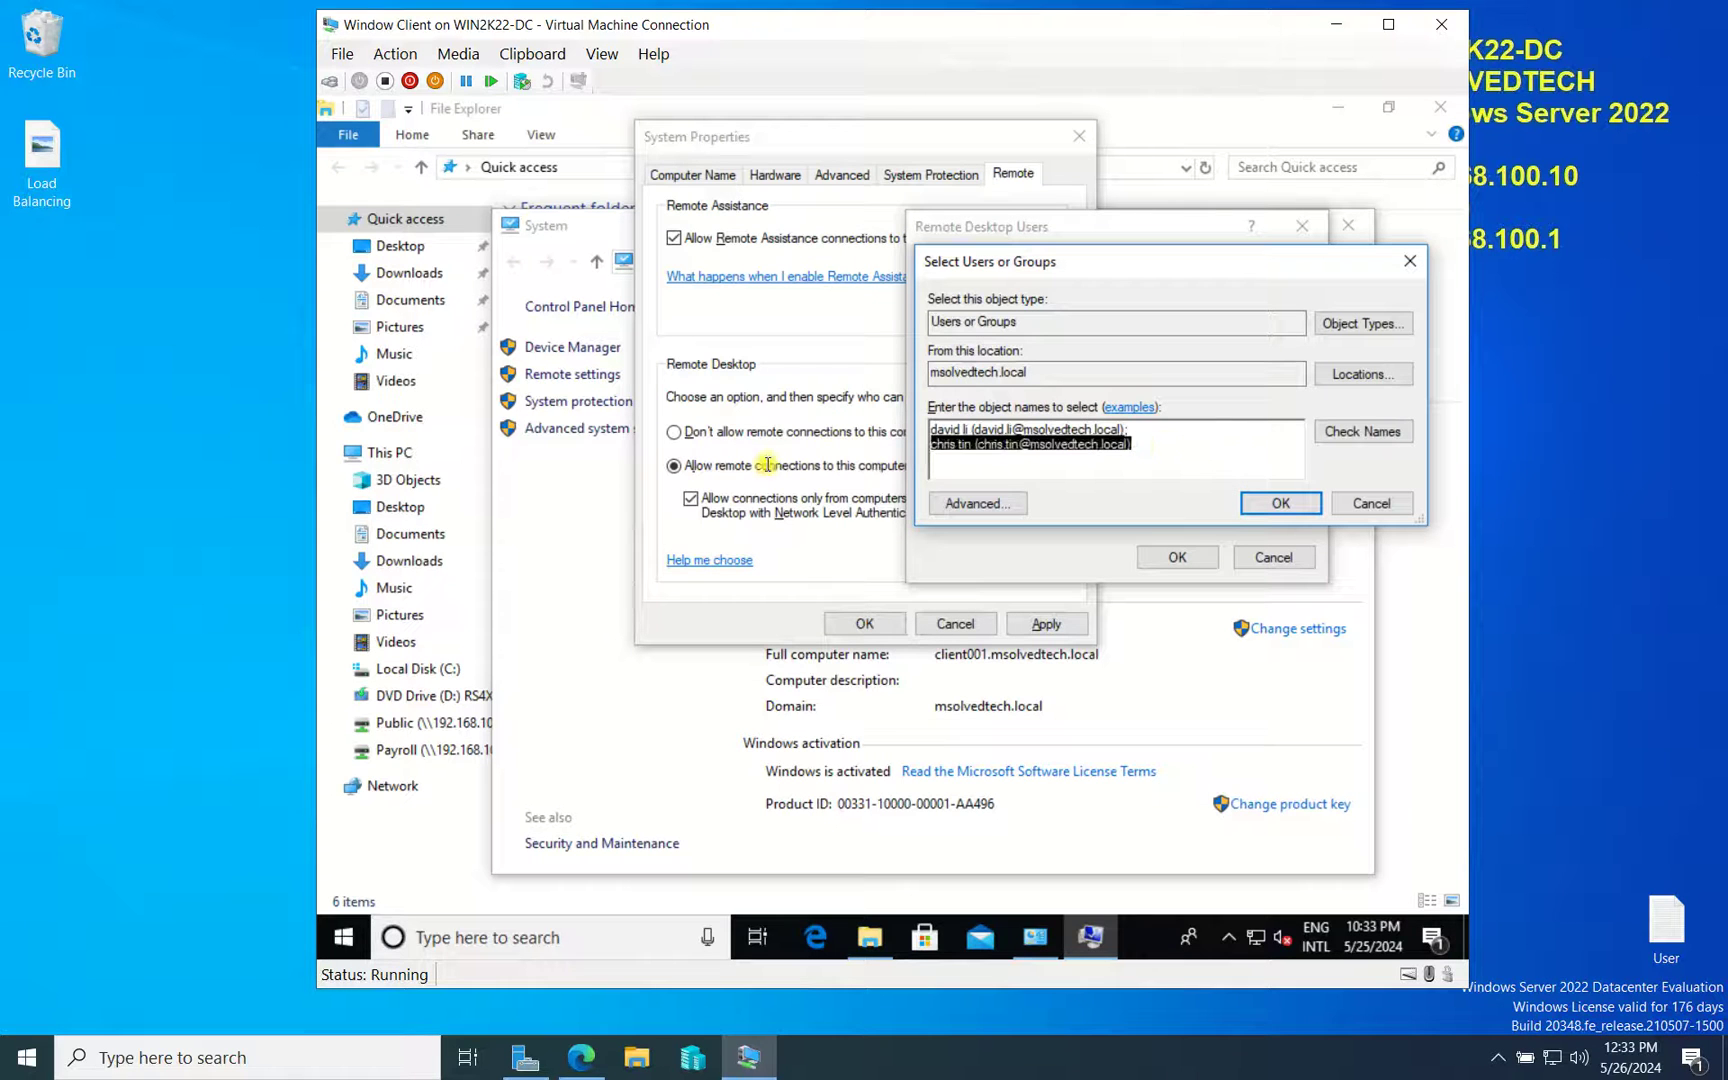
click(1279, 503)
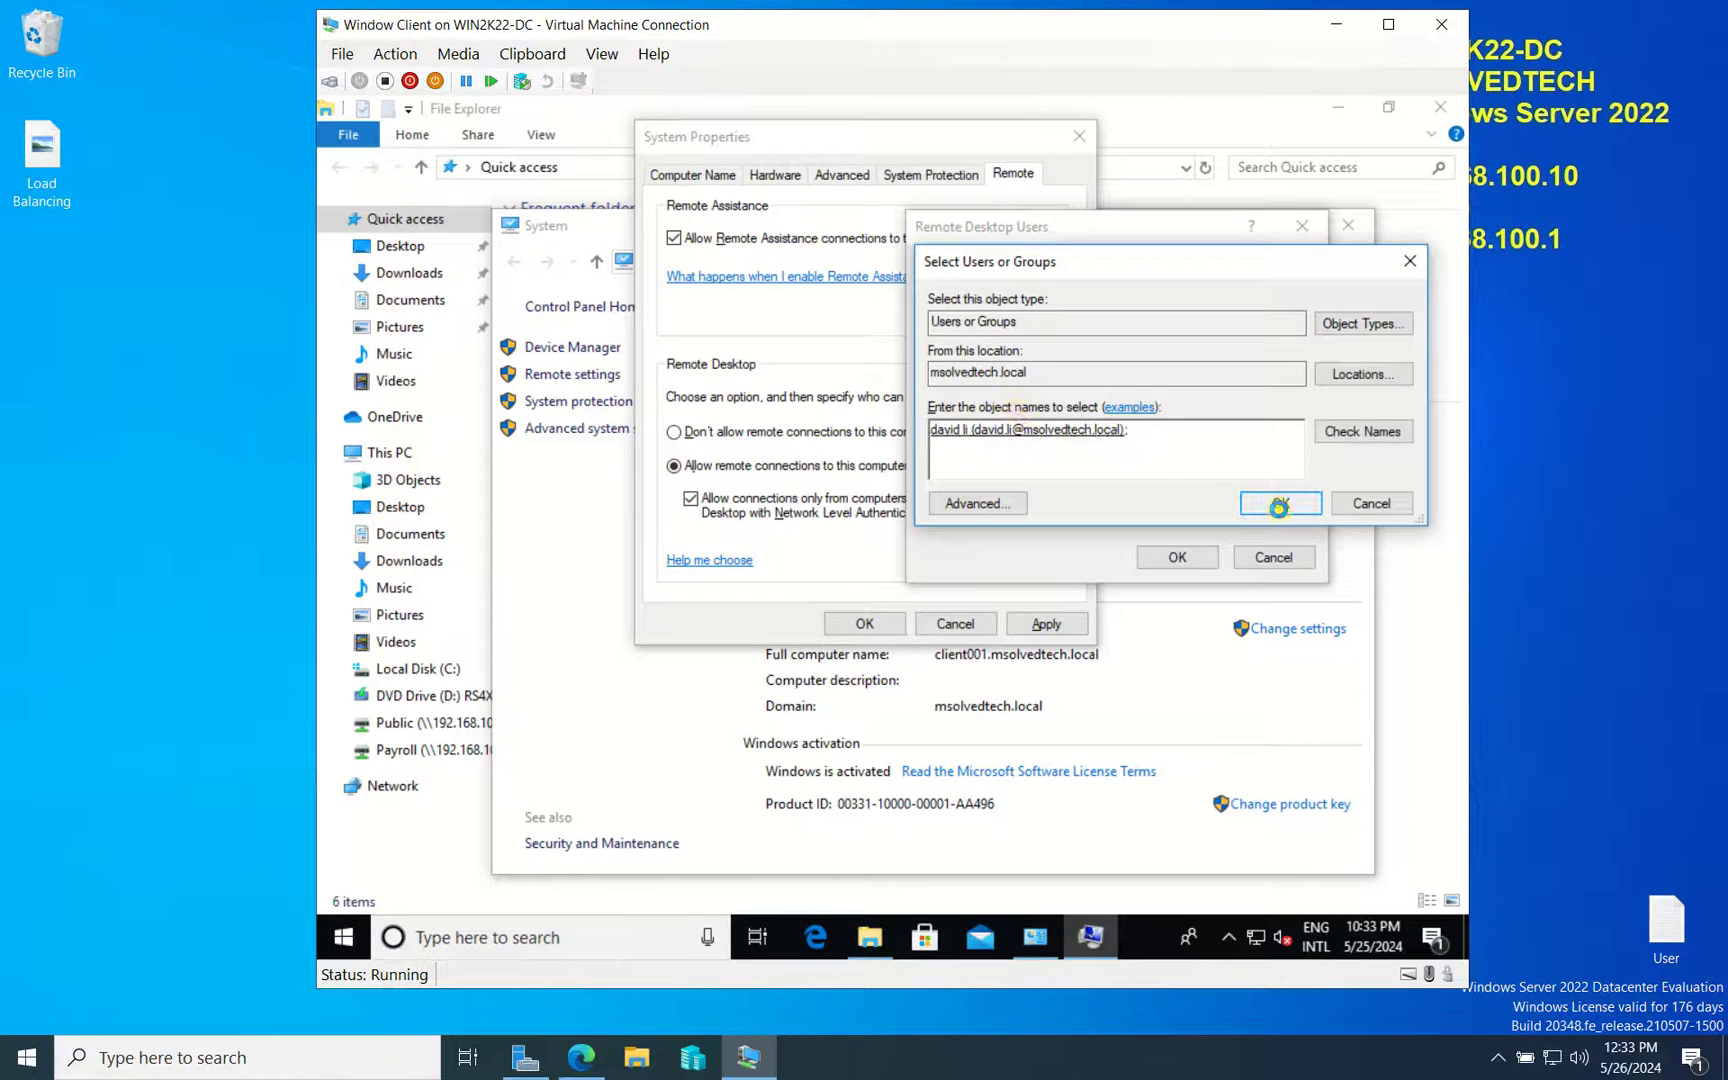
Confirm the users list, apply System Properties, and close the System and File Explorer windows
click(1162, 556)
click(1066, 622)
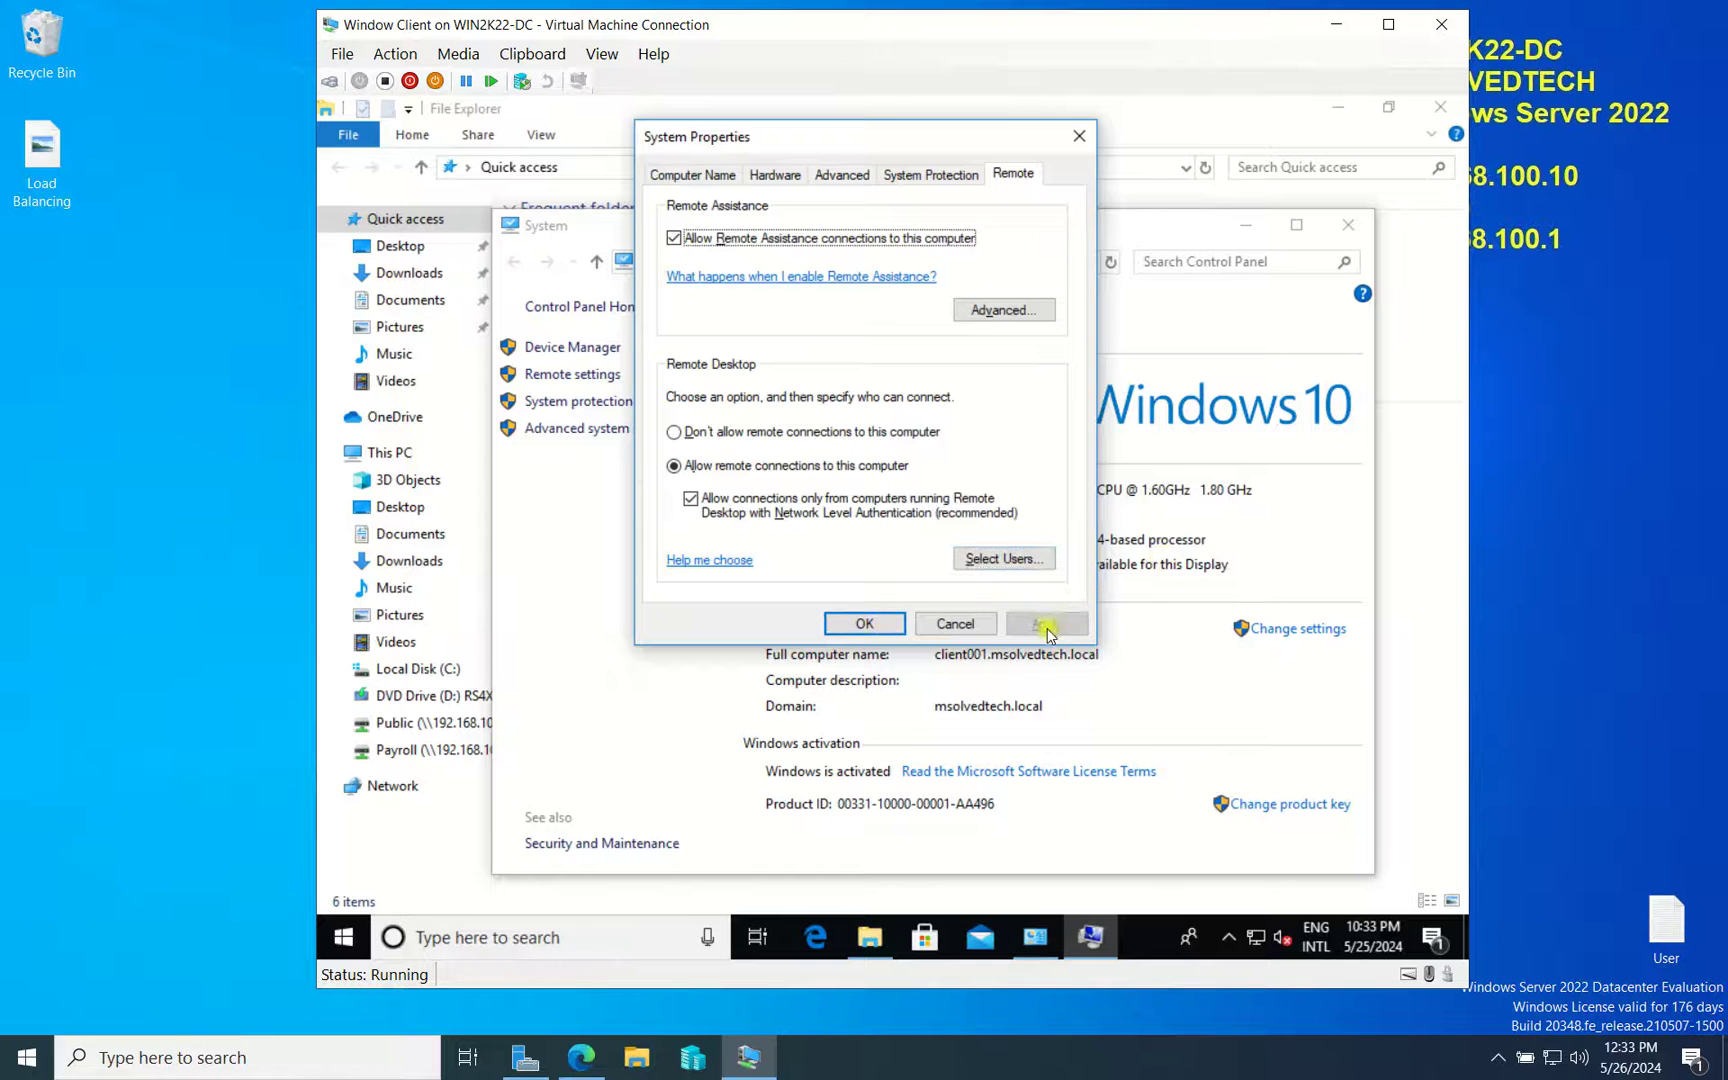
click(866, 623)
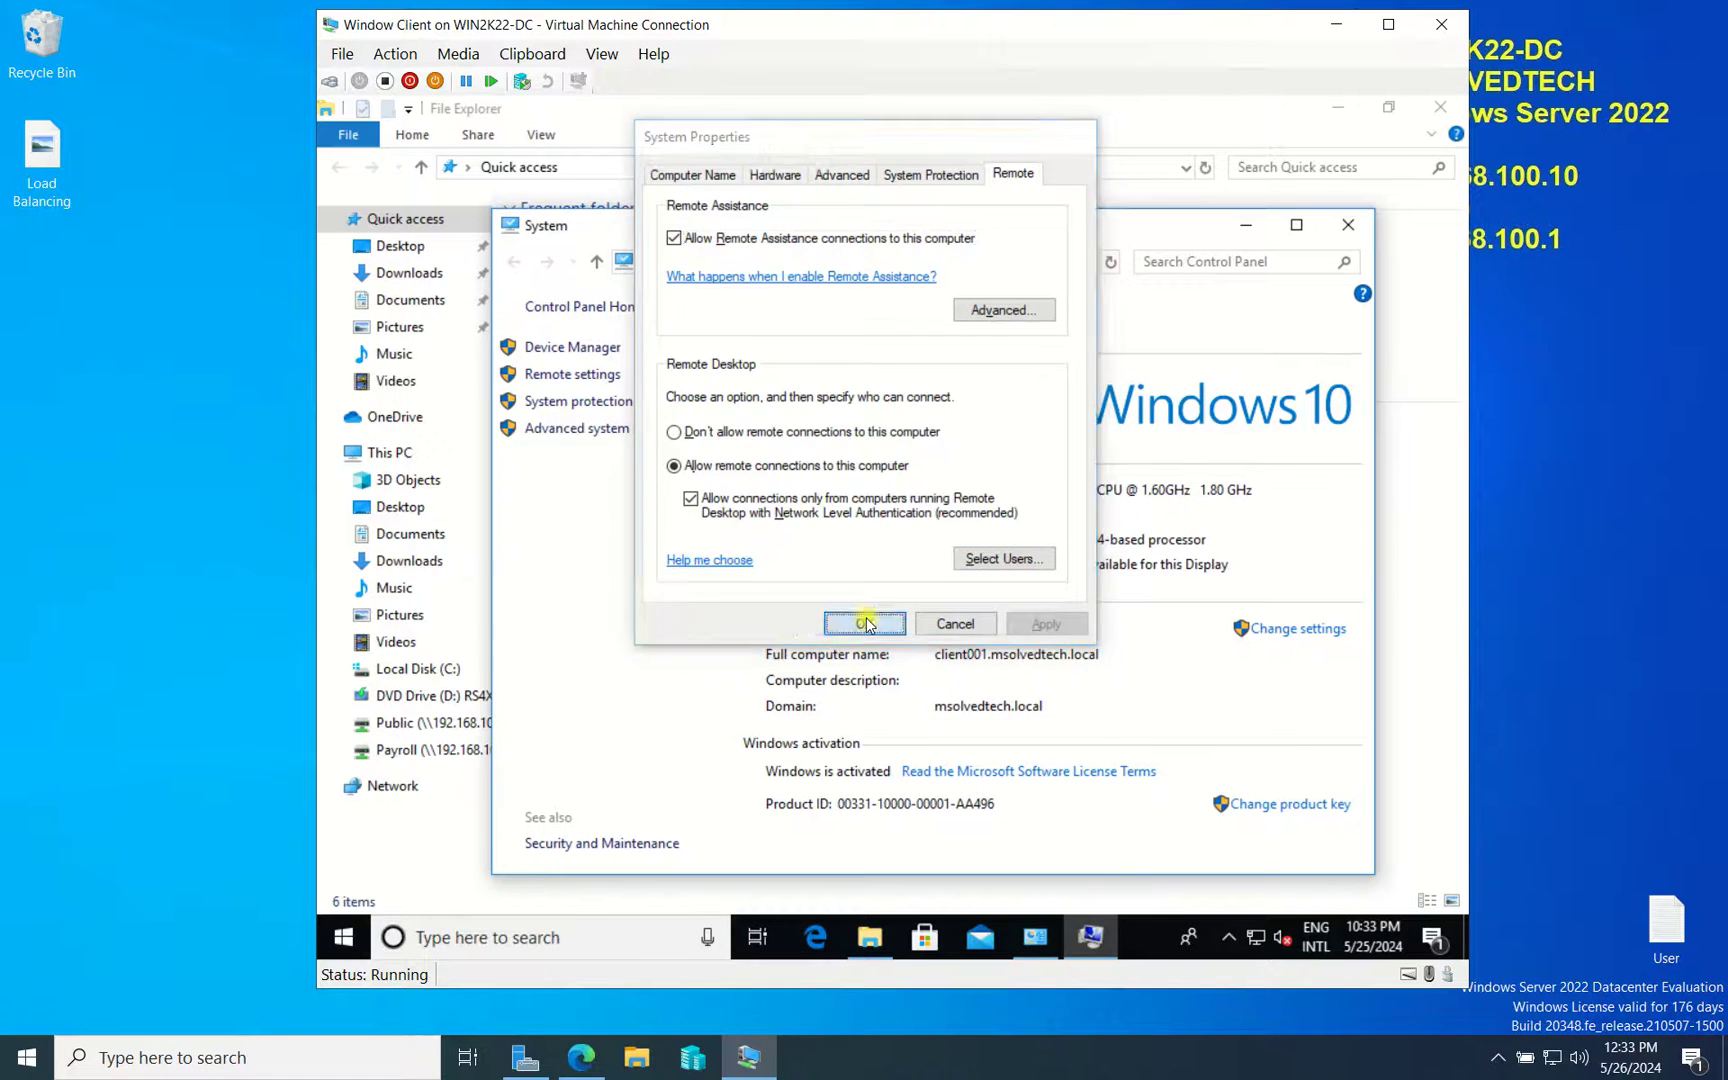
click(1348, 224)
click(1430, 108)
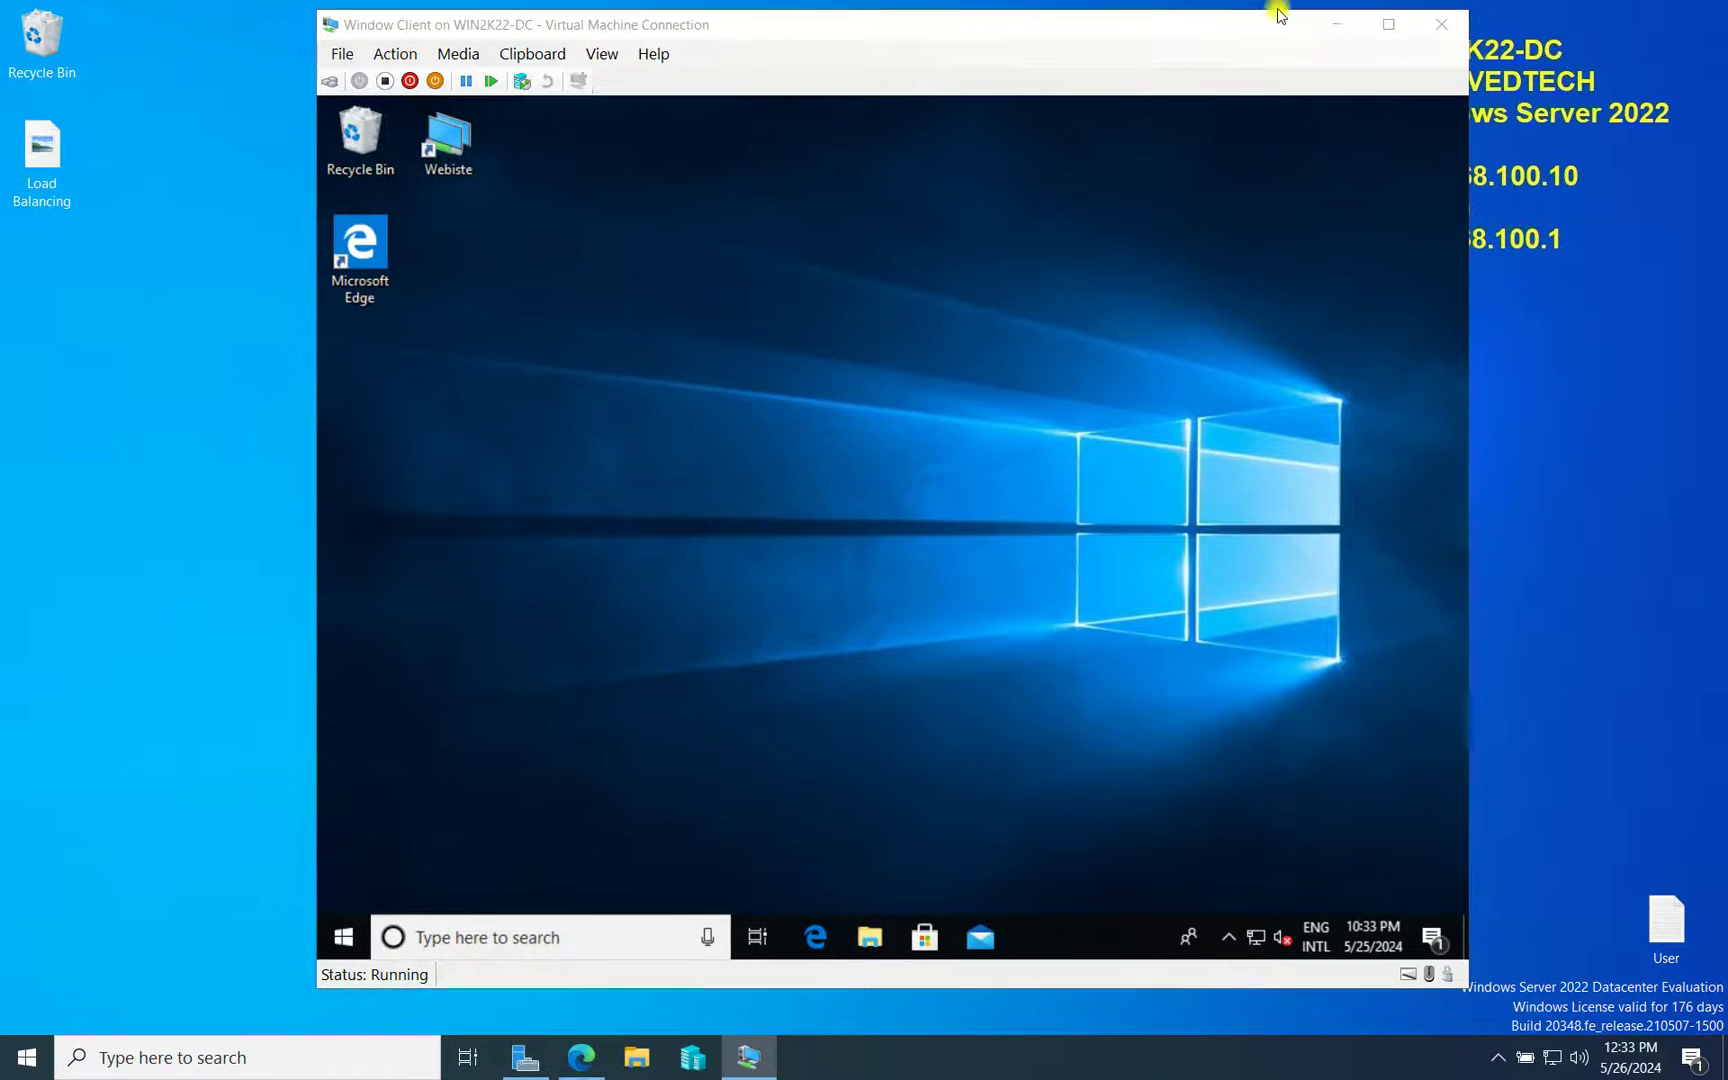
click(1336, 24)
Connect to 192.168.100.15 using a different account's user name and password
click(1204, 12)
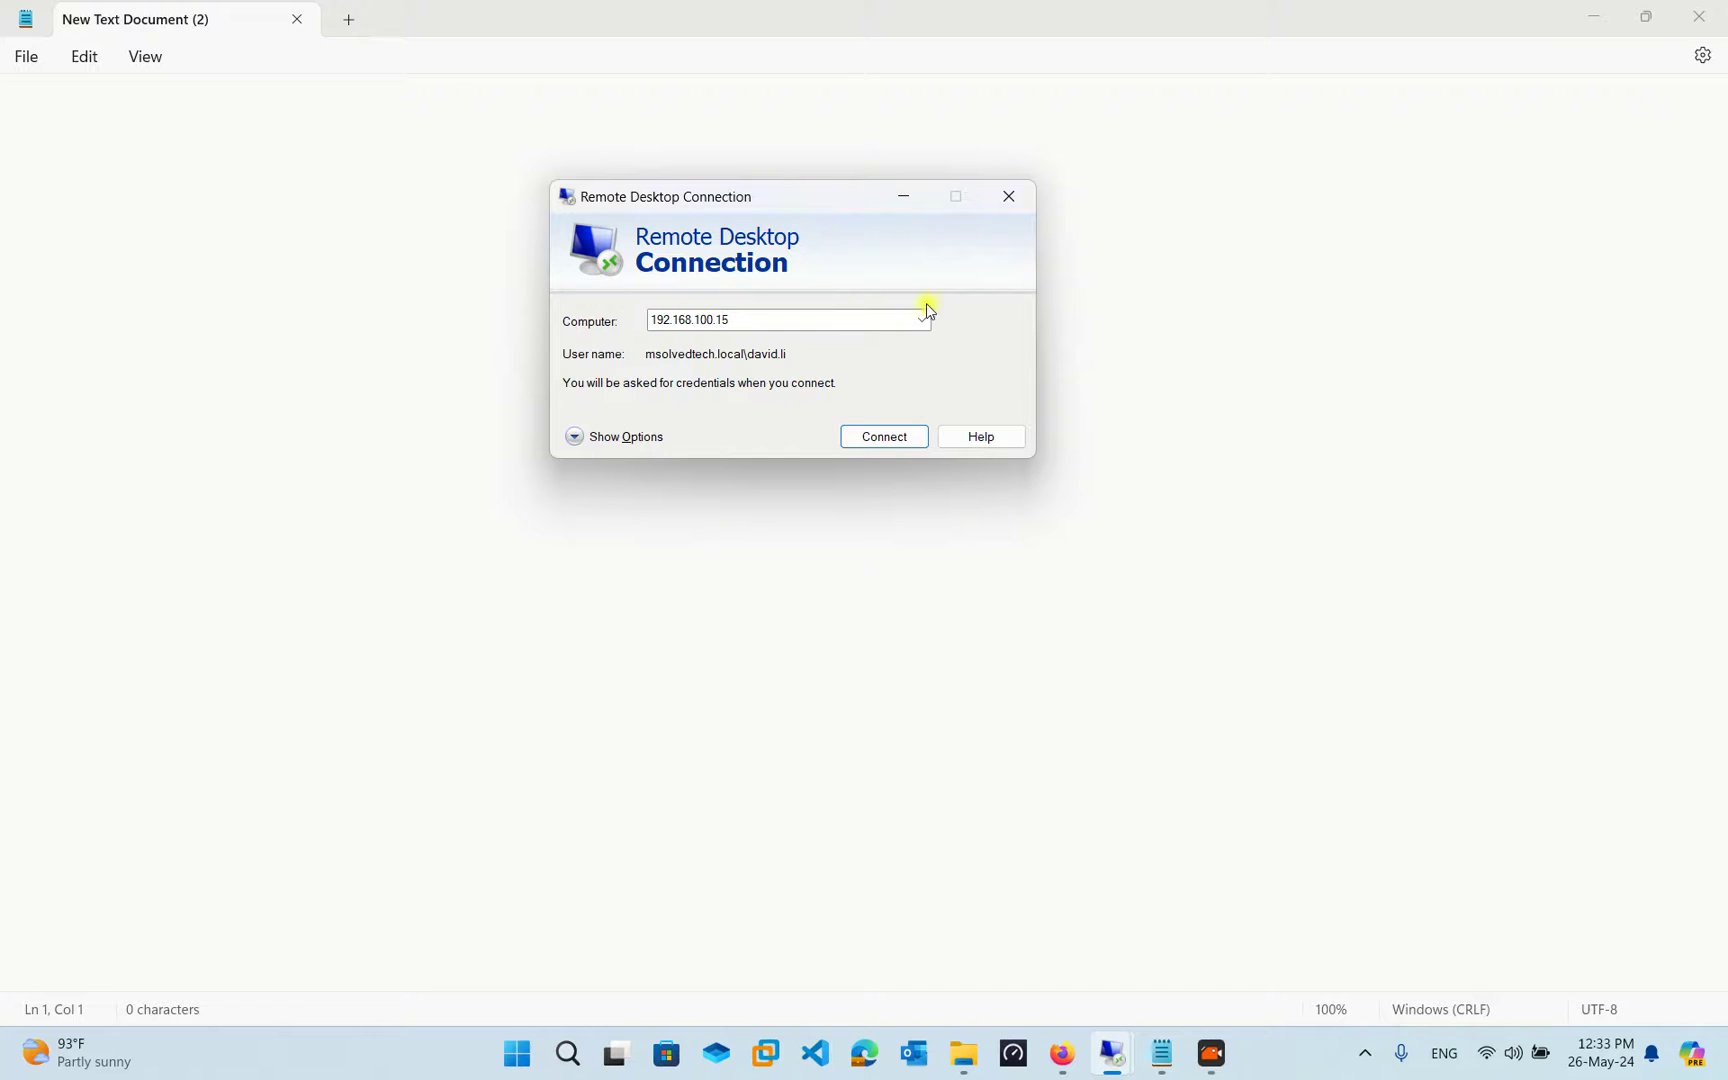
click(872, 436)
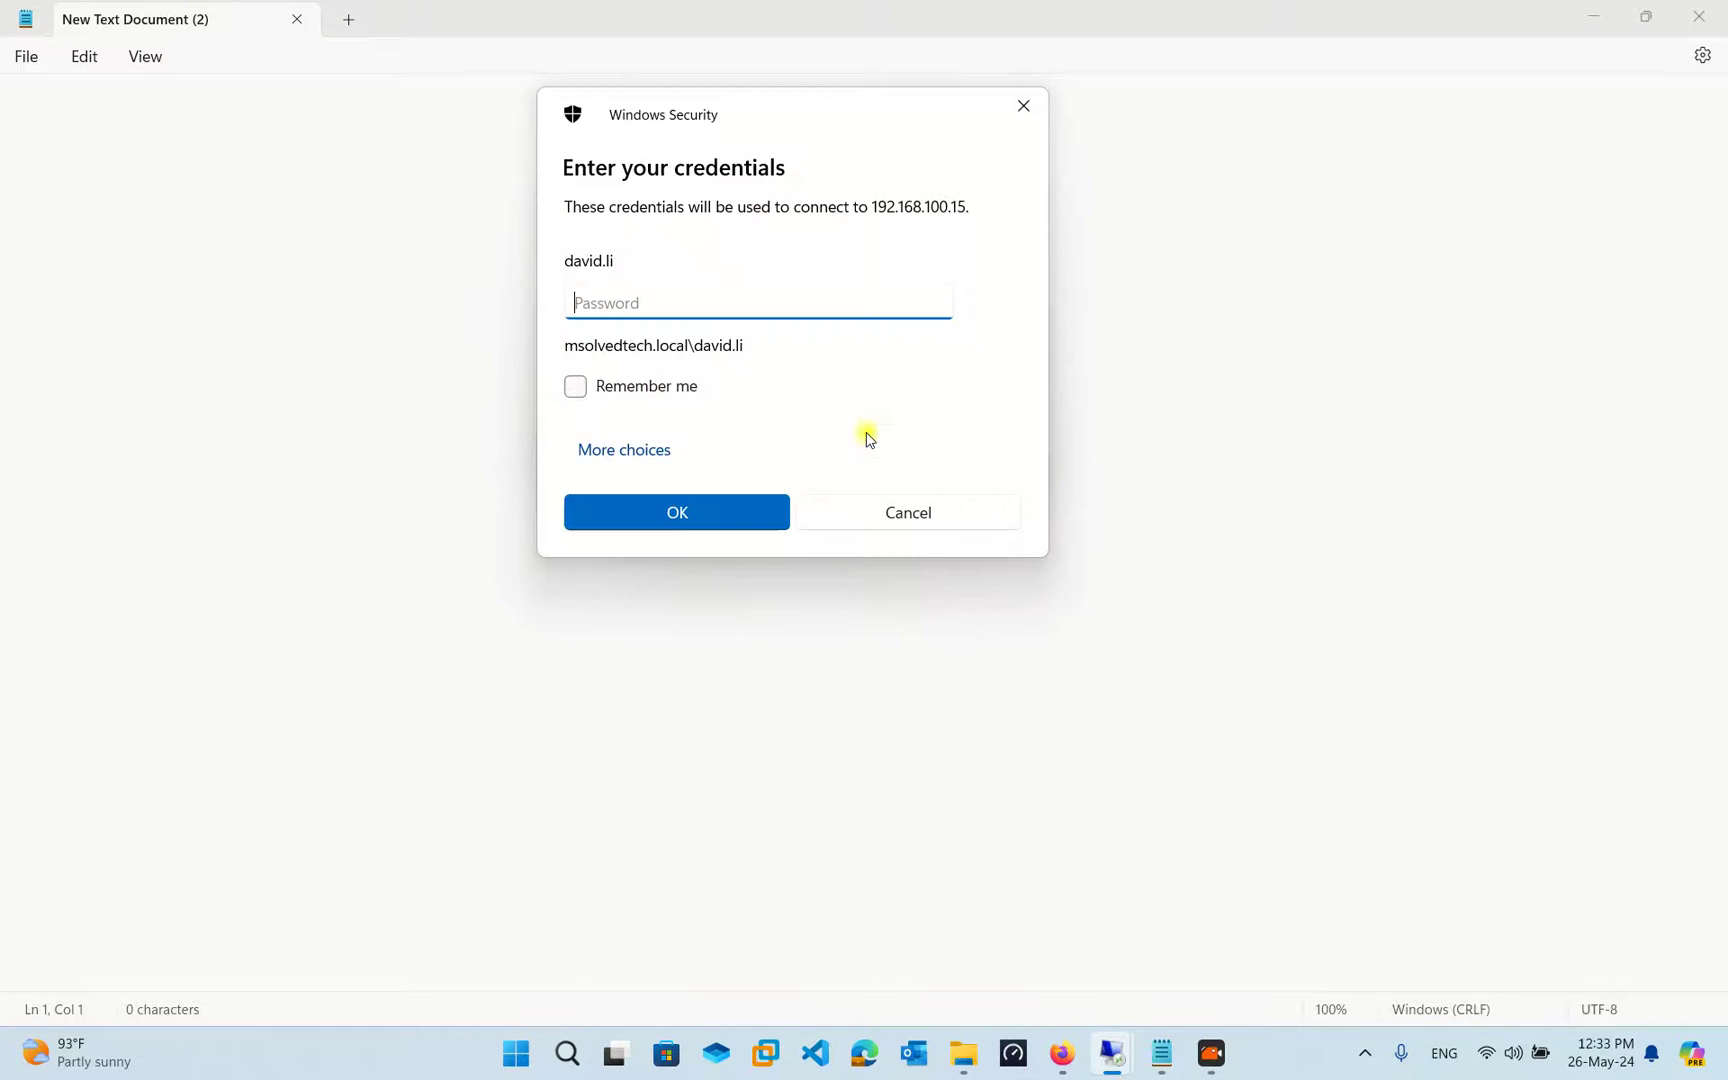
click(640, 456)
click(666, 590)
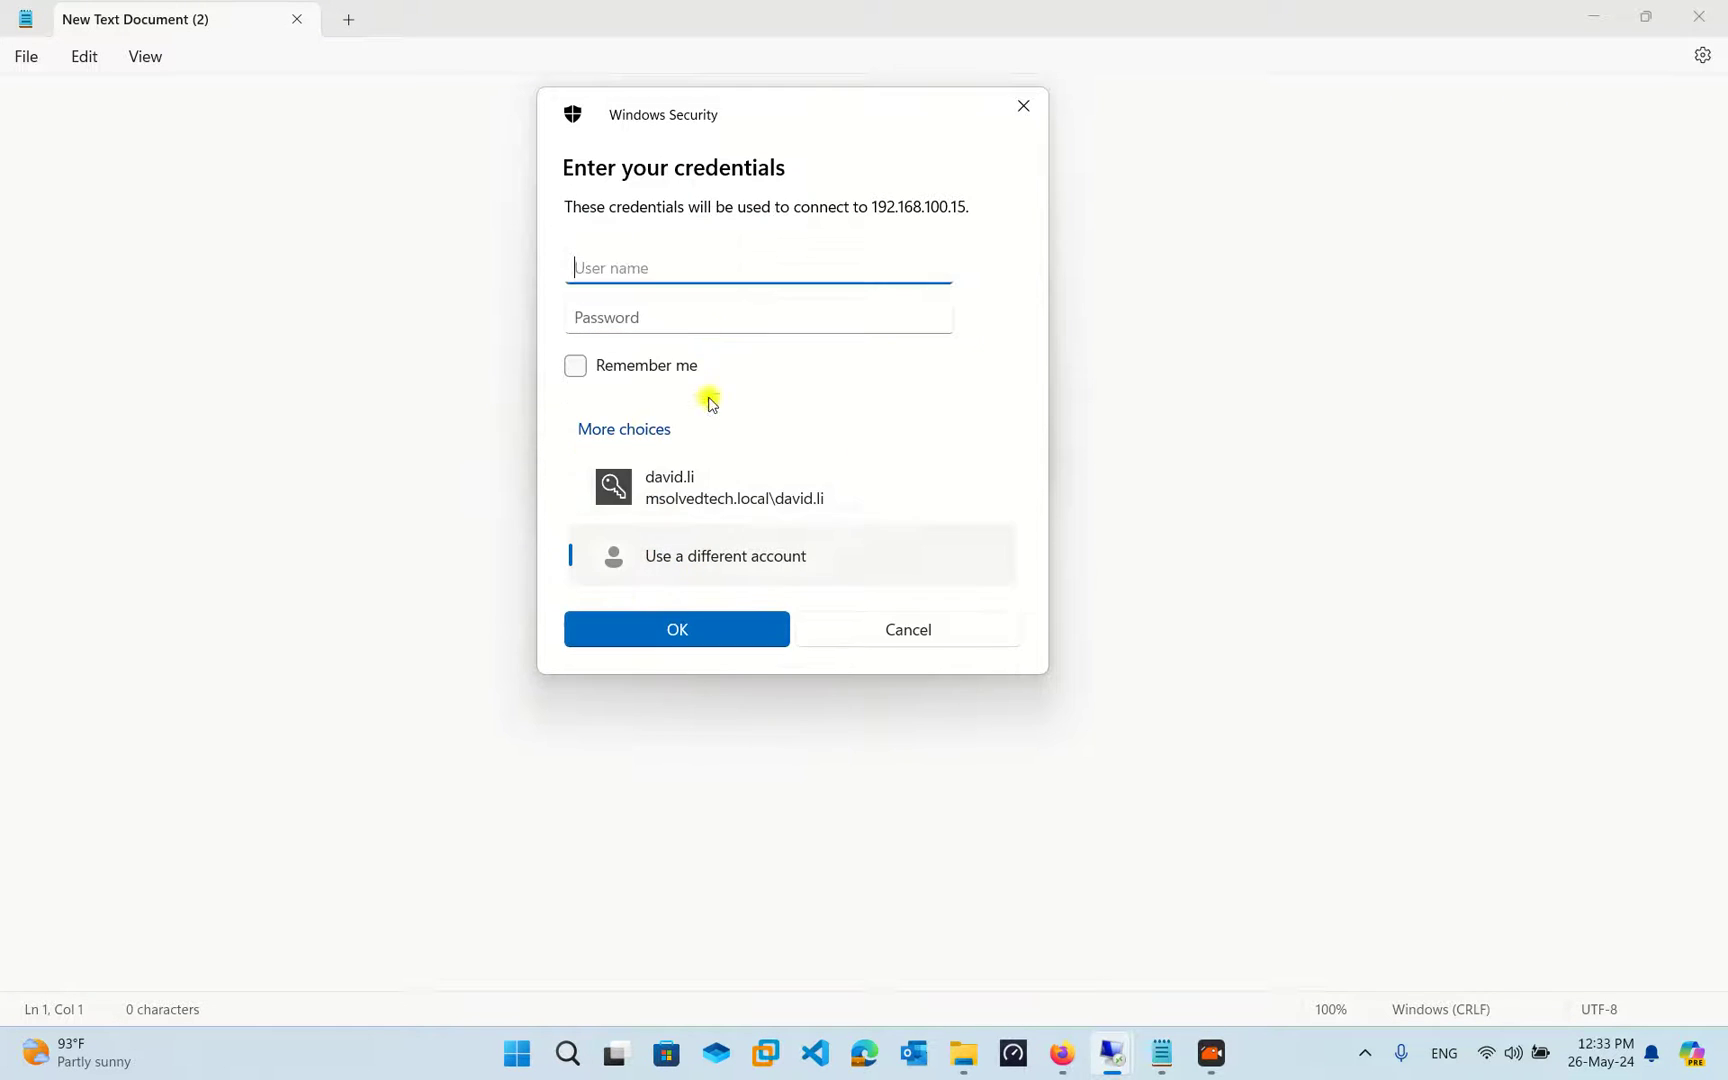
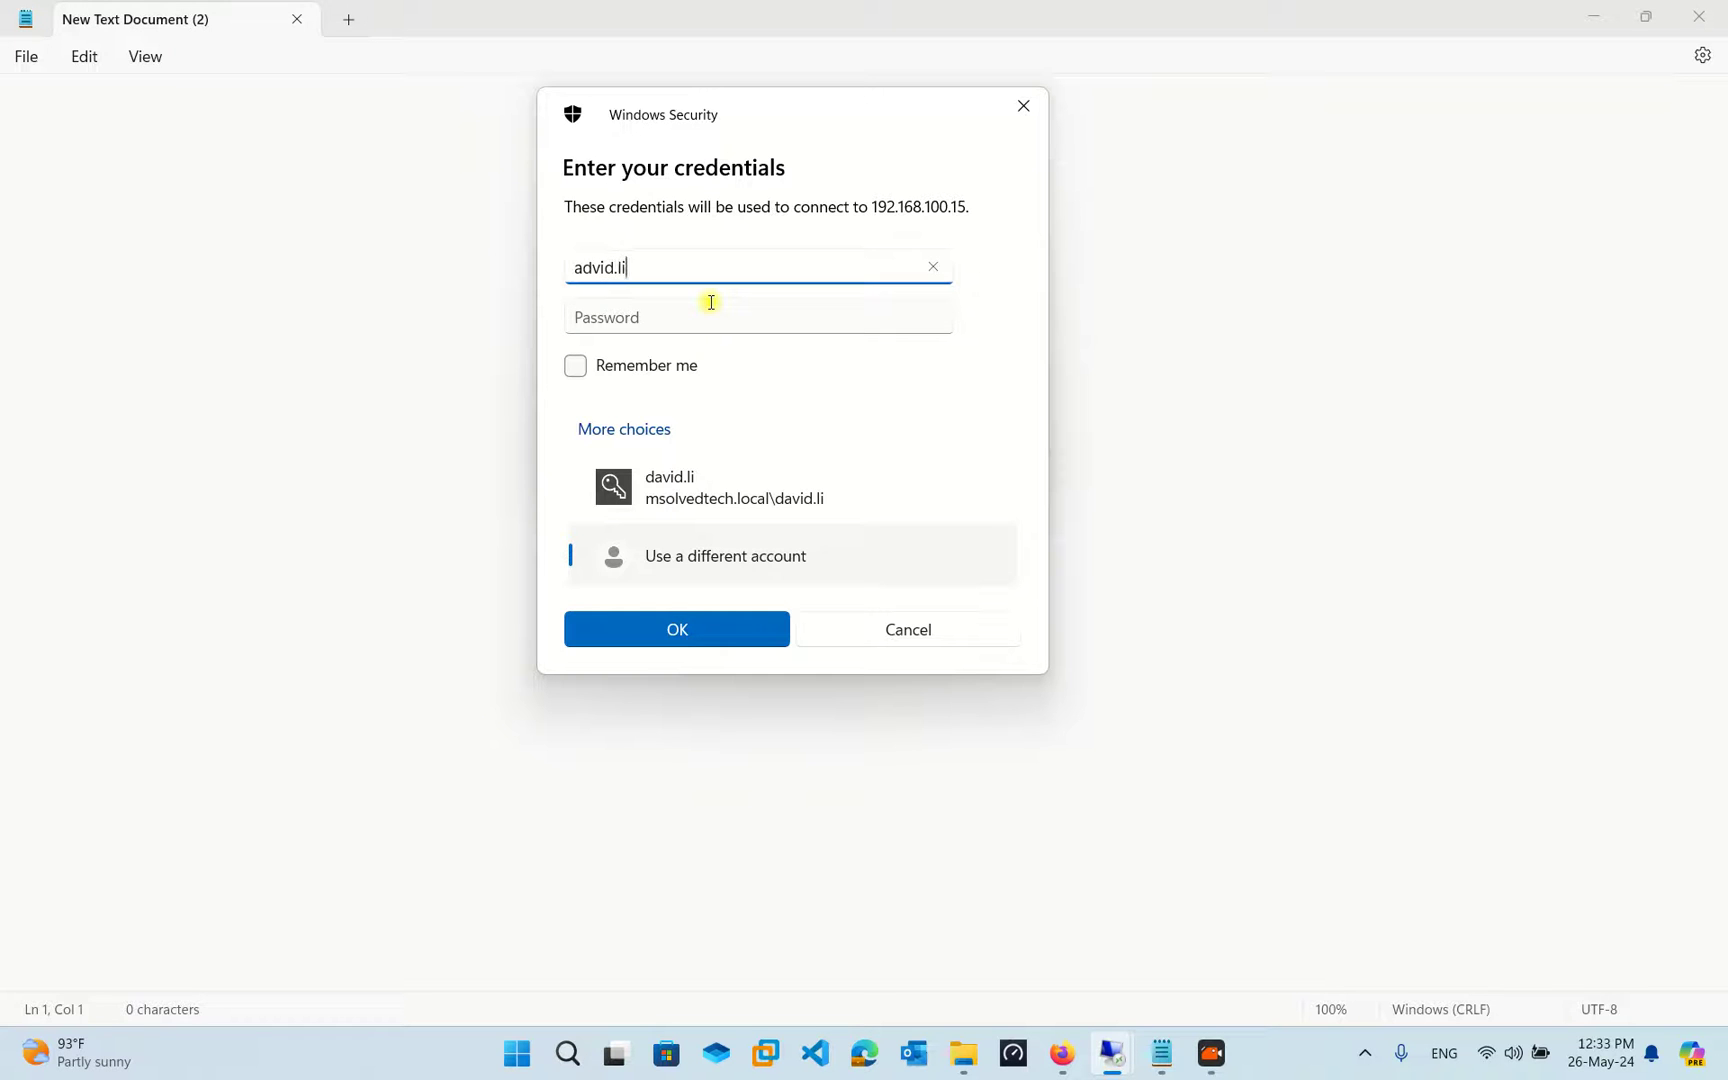
key(Tab)
text(P)
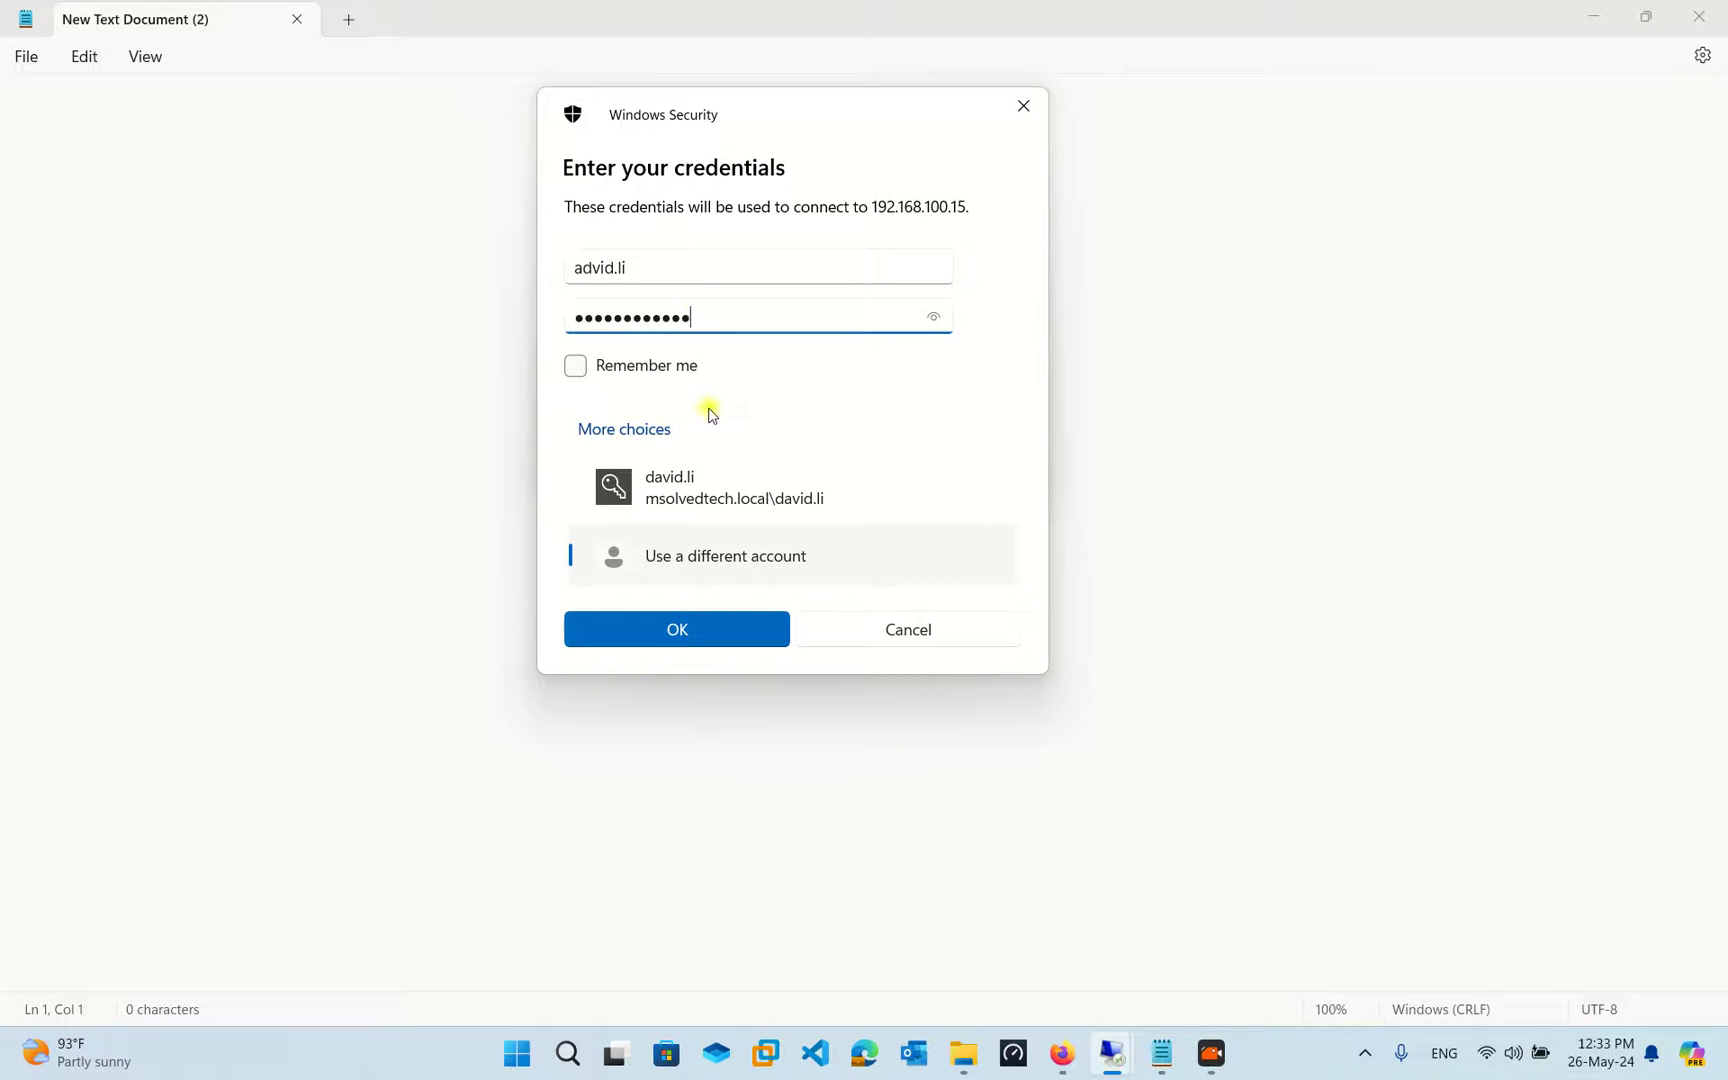
click(686, 629)
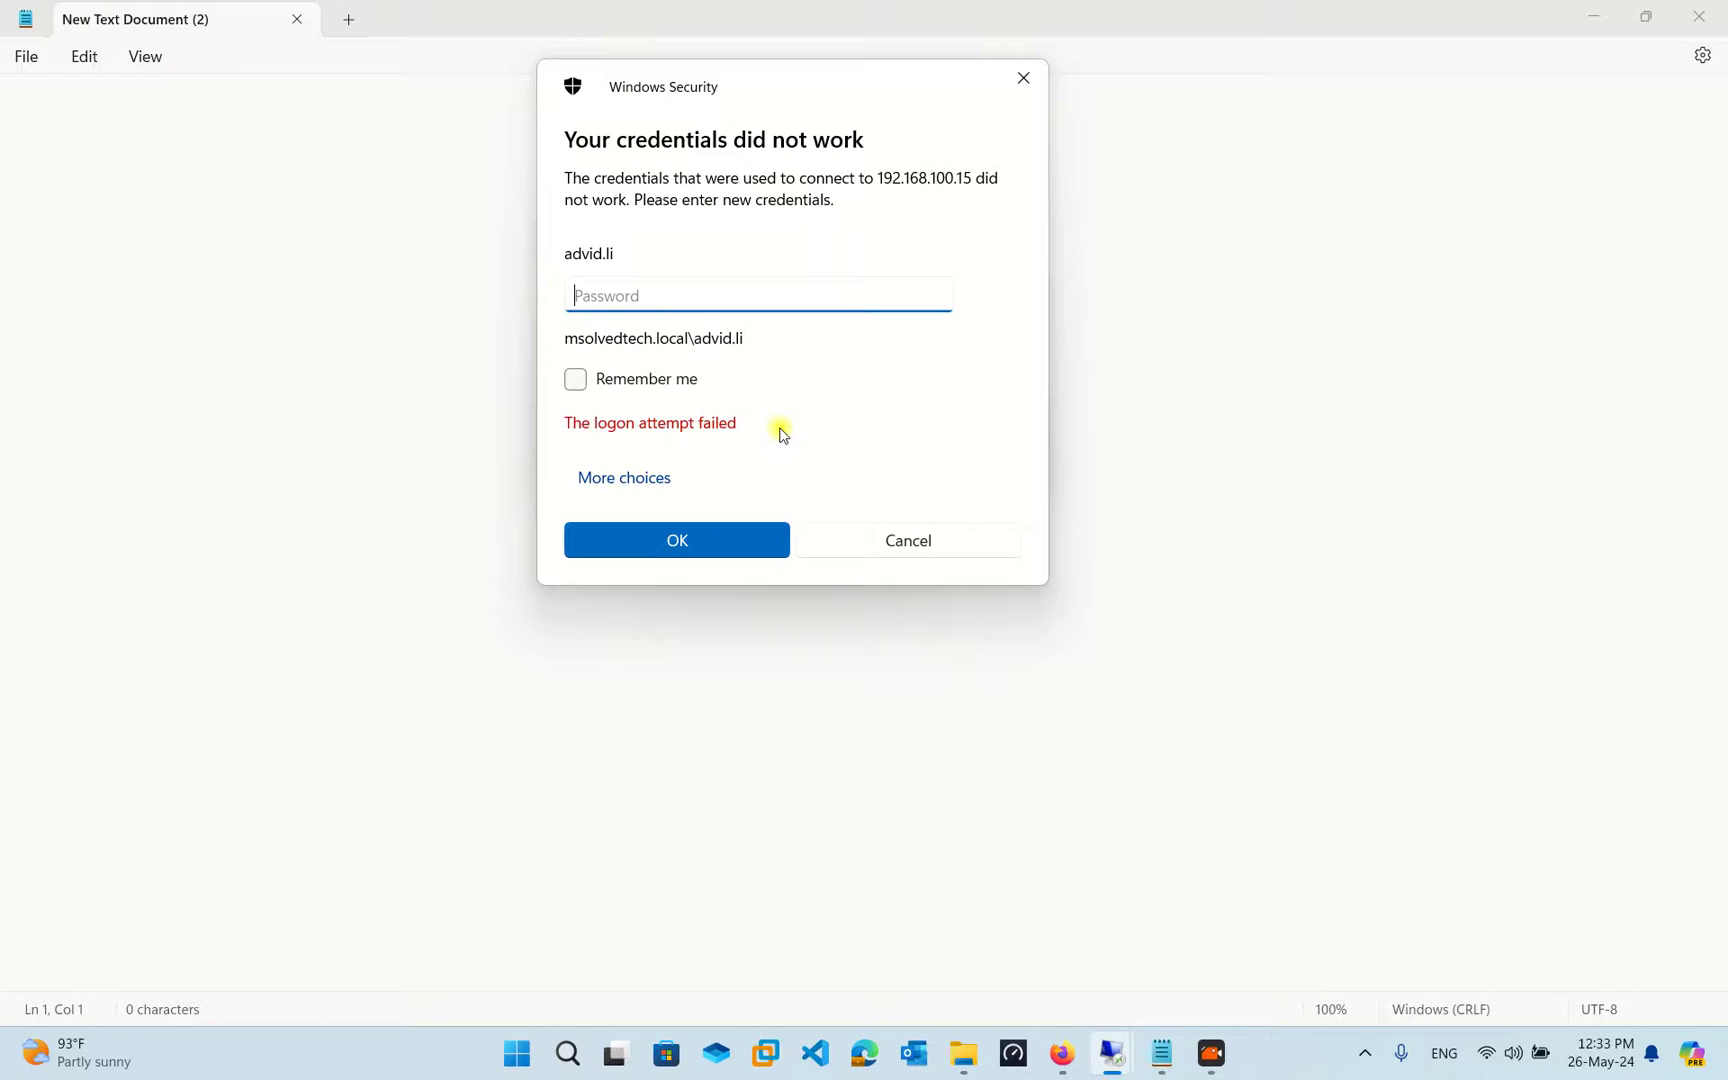
After the failed logon, choose a different account and enter the domain user's name and password
text(Pa)
click(667, 477)
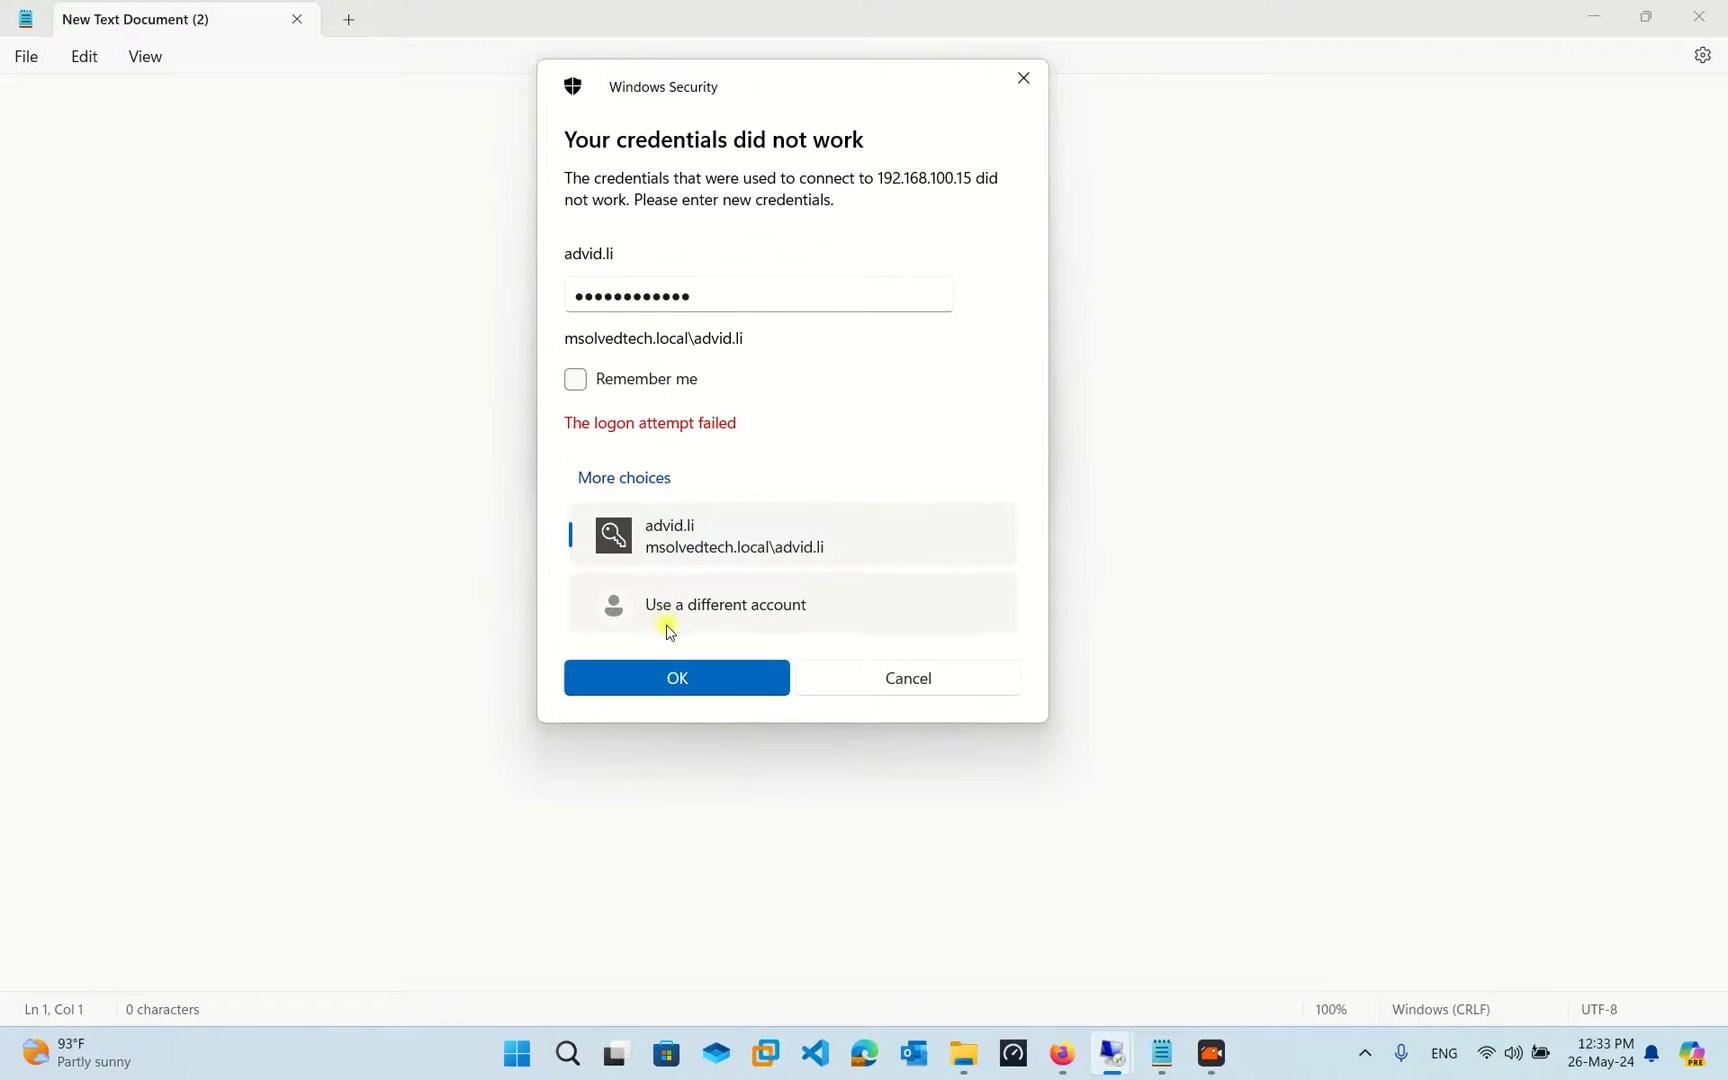
click(667, 620)
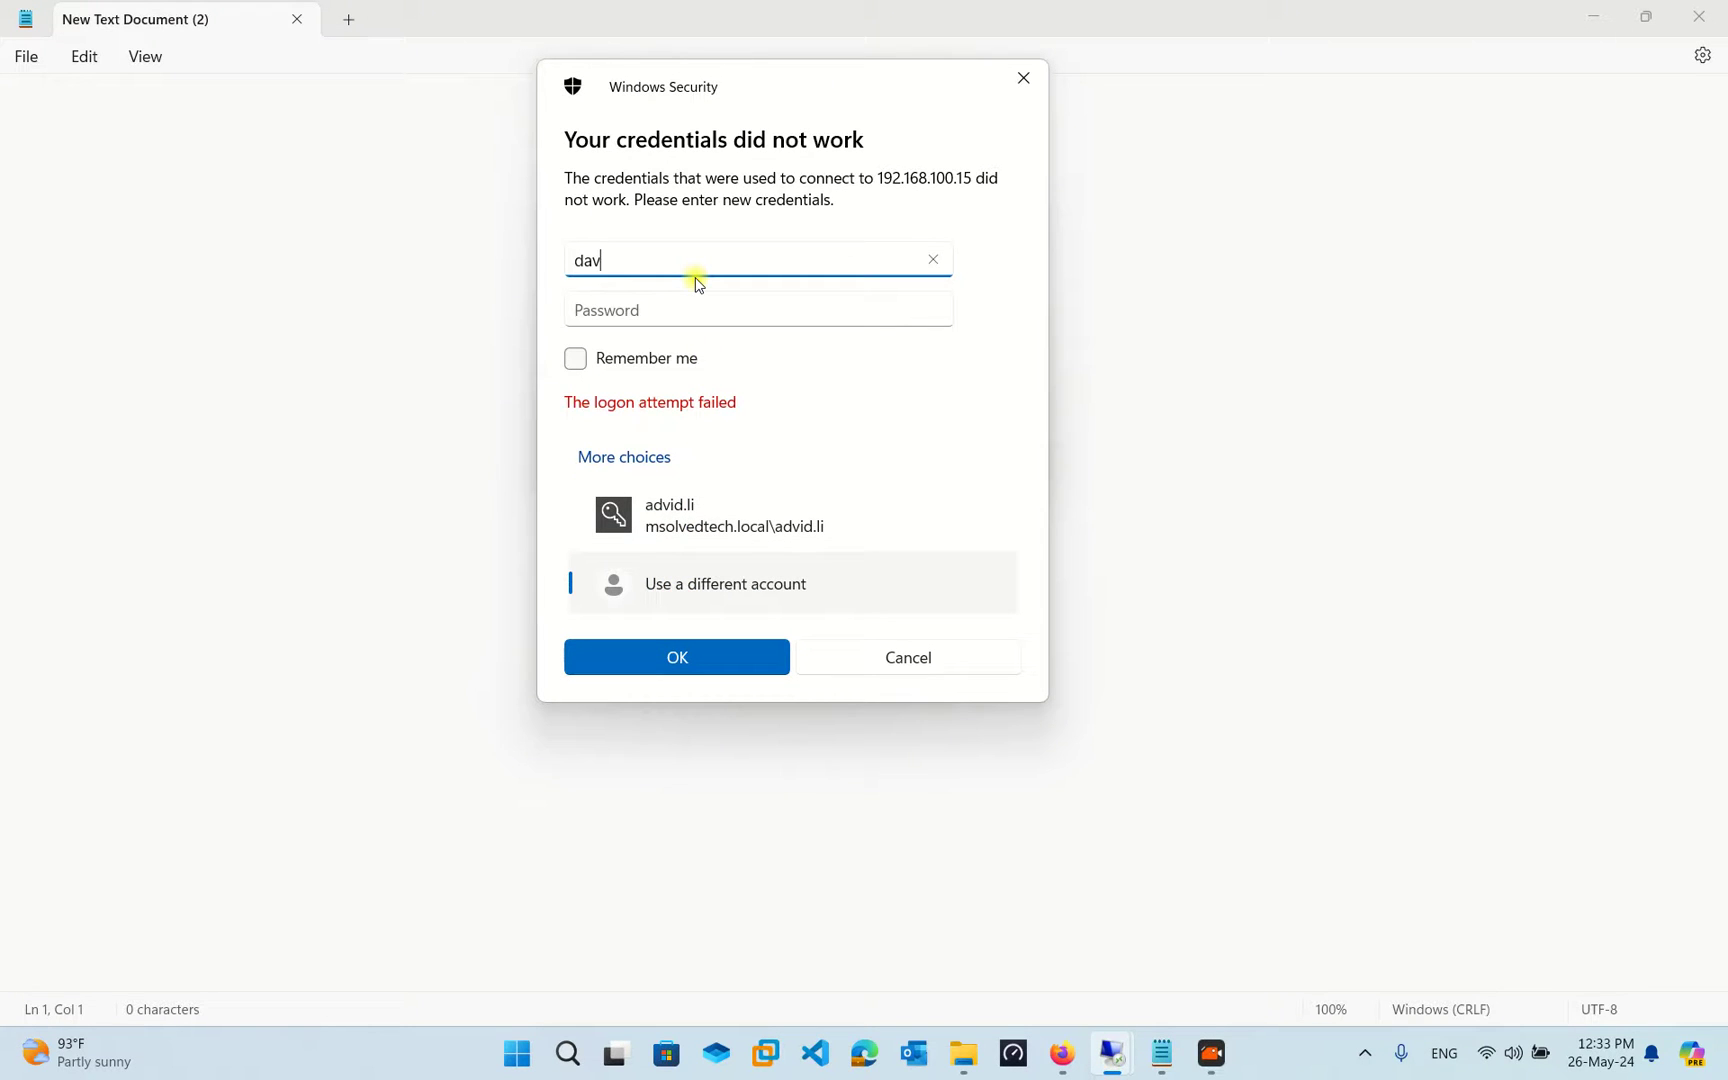
key(Tab)
text(••)
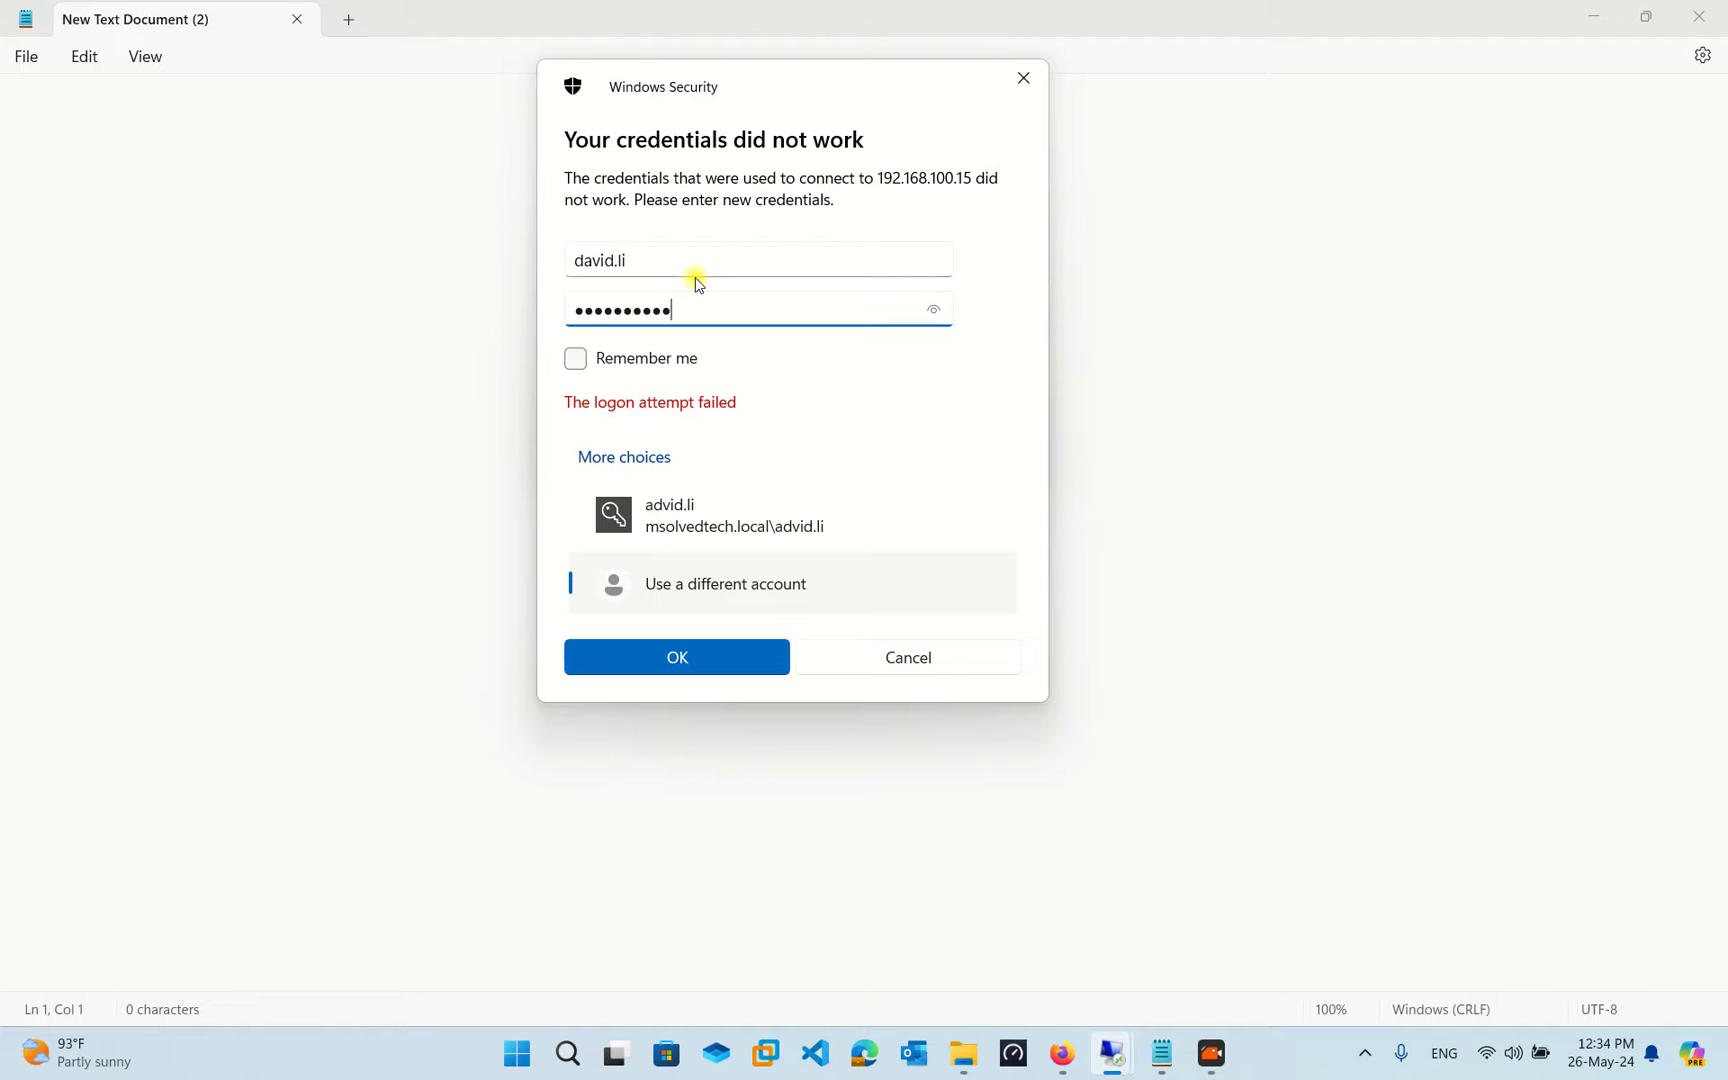
Submit the credentials, maximize the remote session, and close the 'Fix apps that are blurry?' notification
click(710, 665)
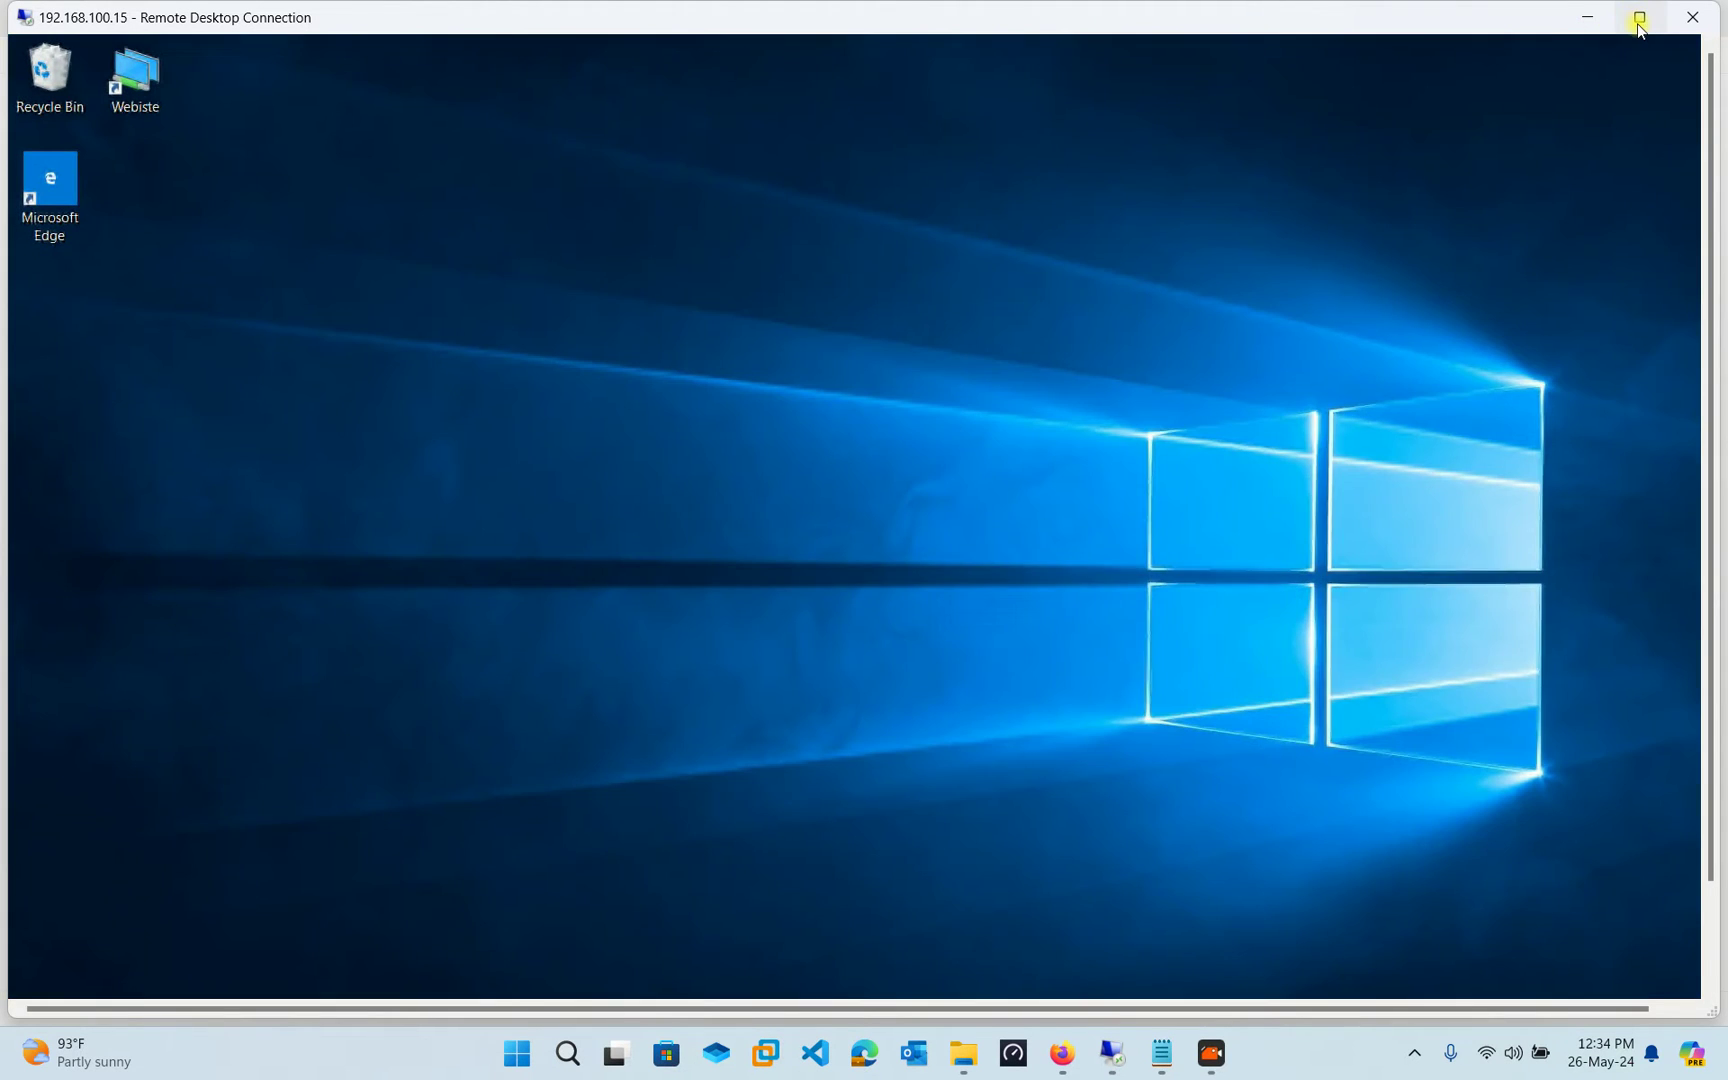
click(1640, 17)
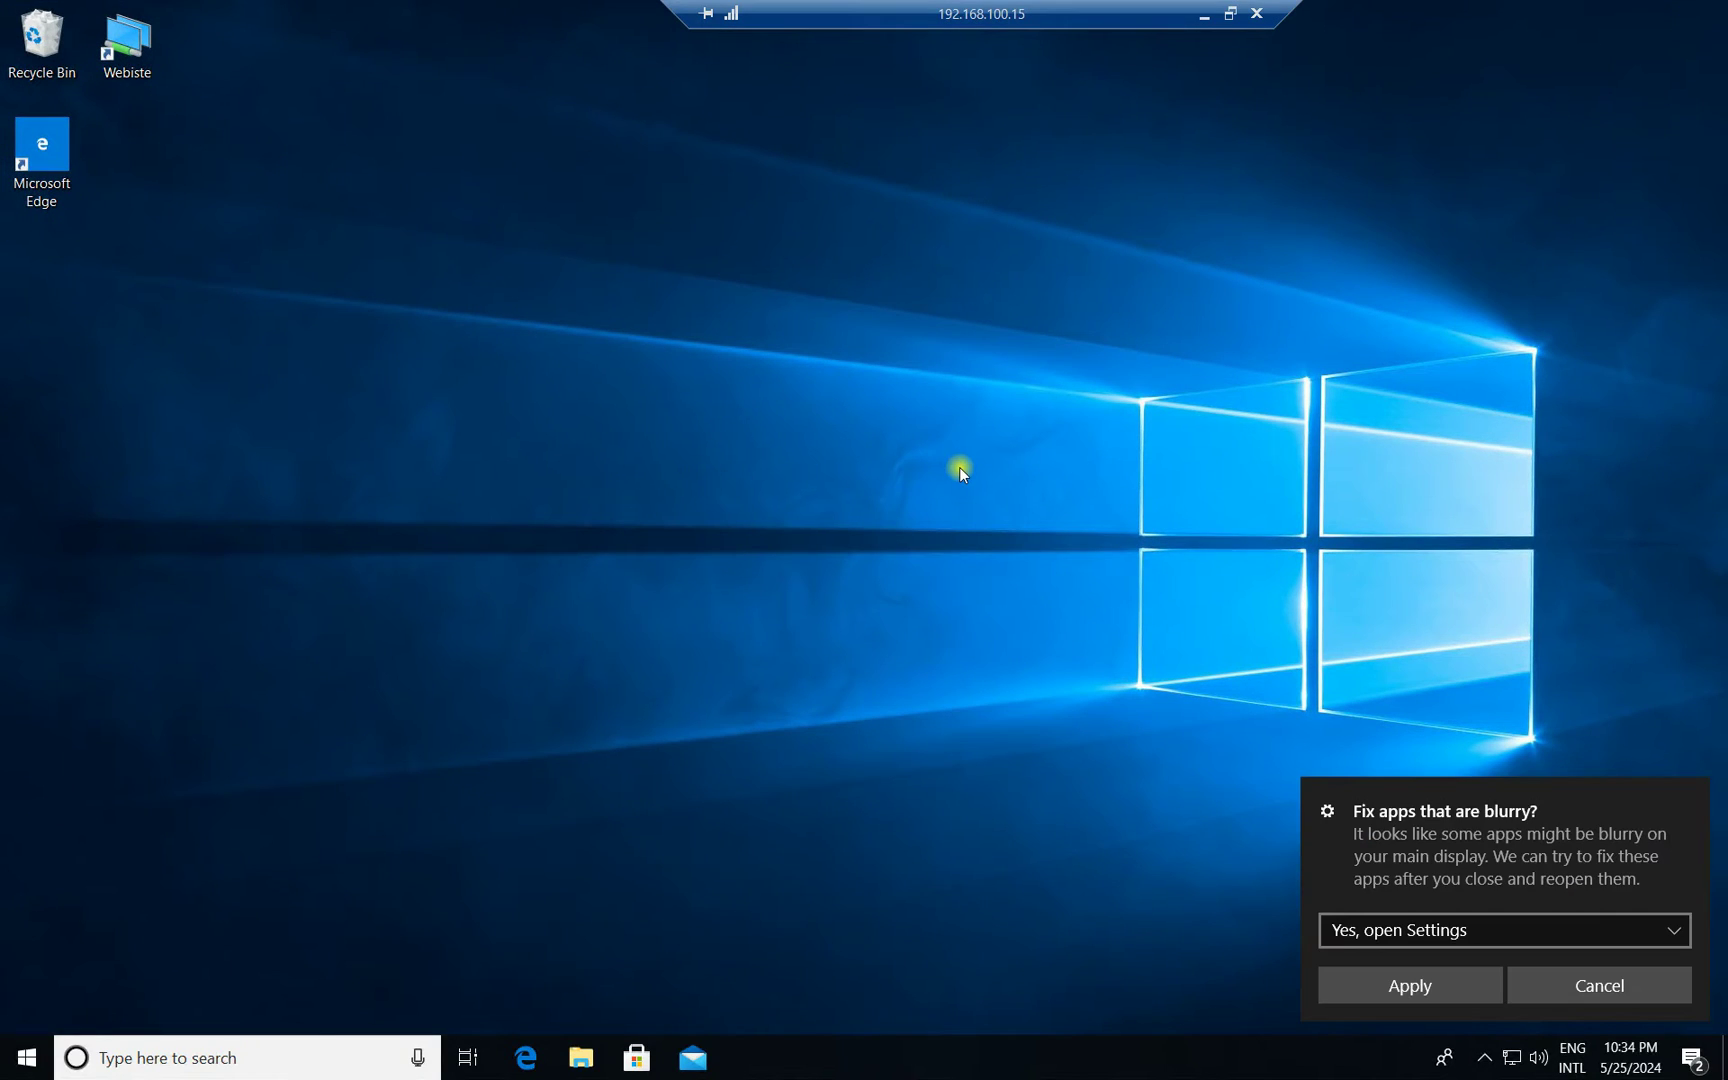
click(1692, 792)
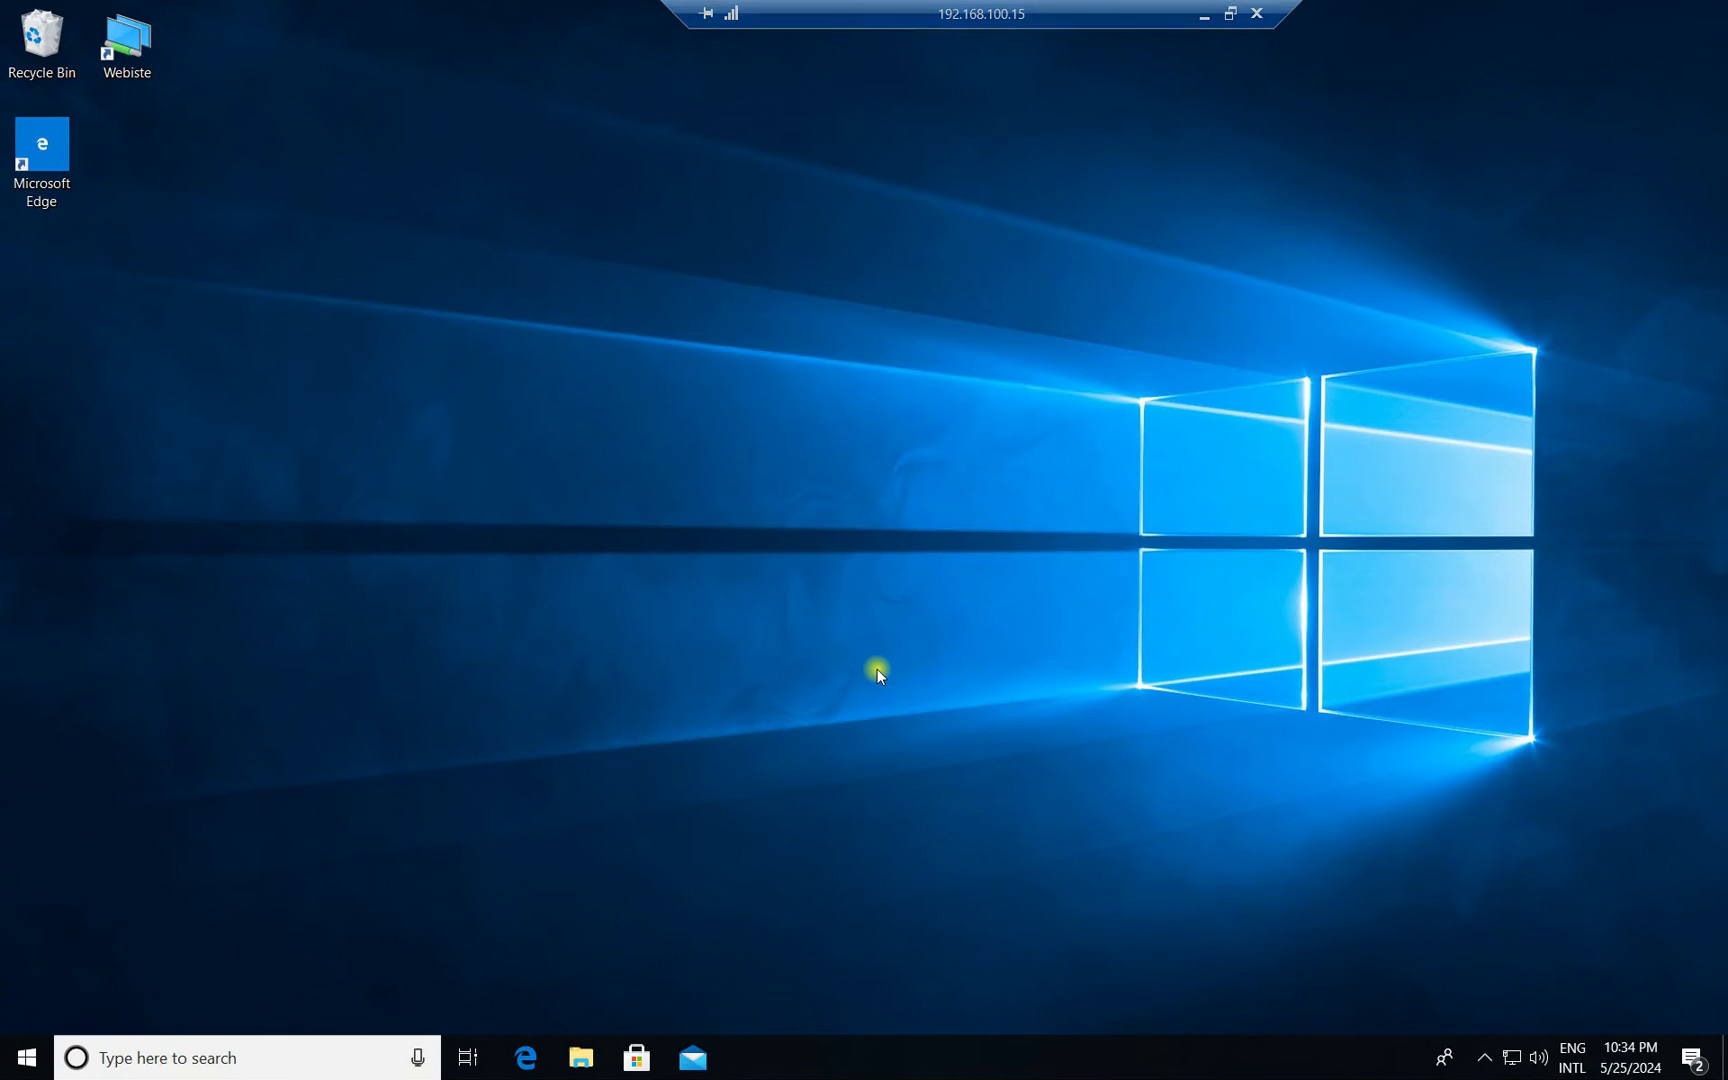
mouse_move(968, 3)
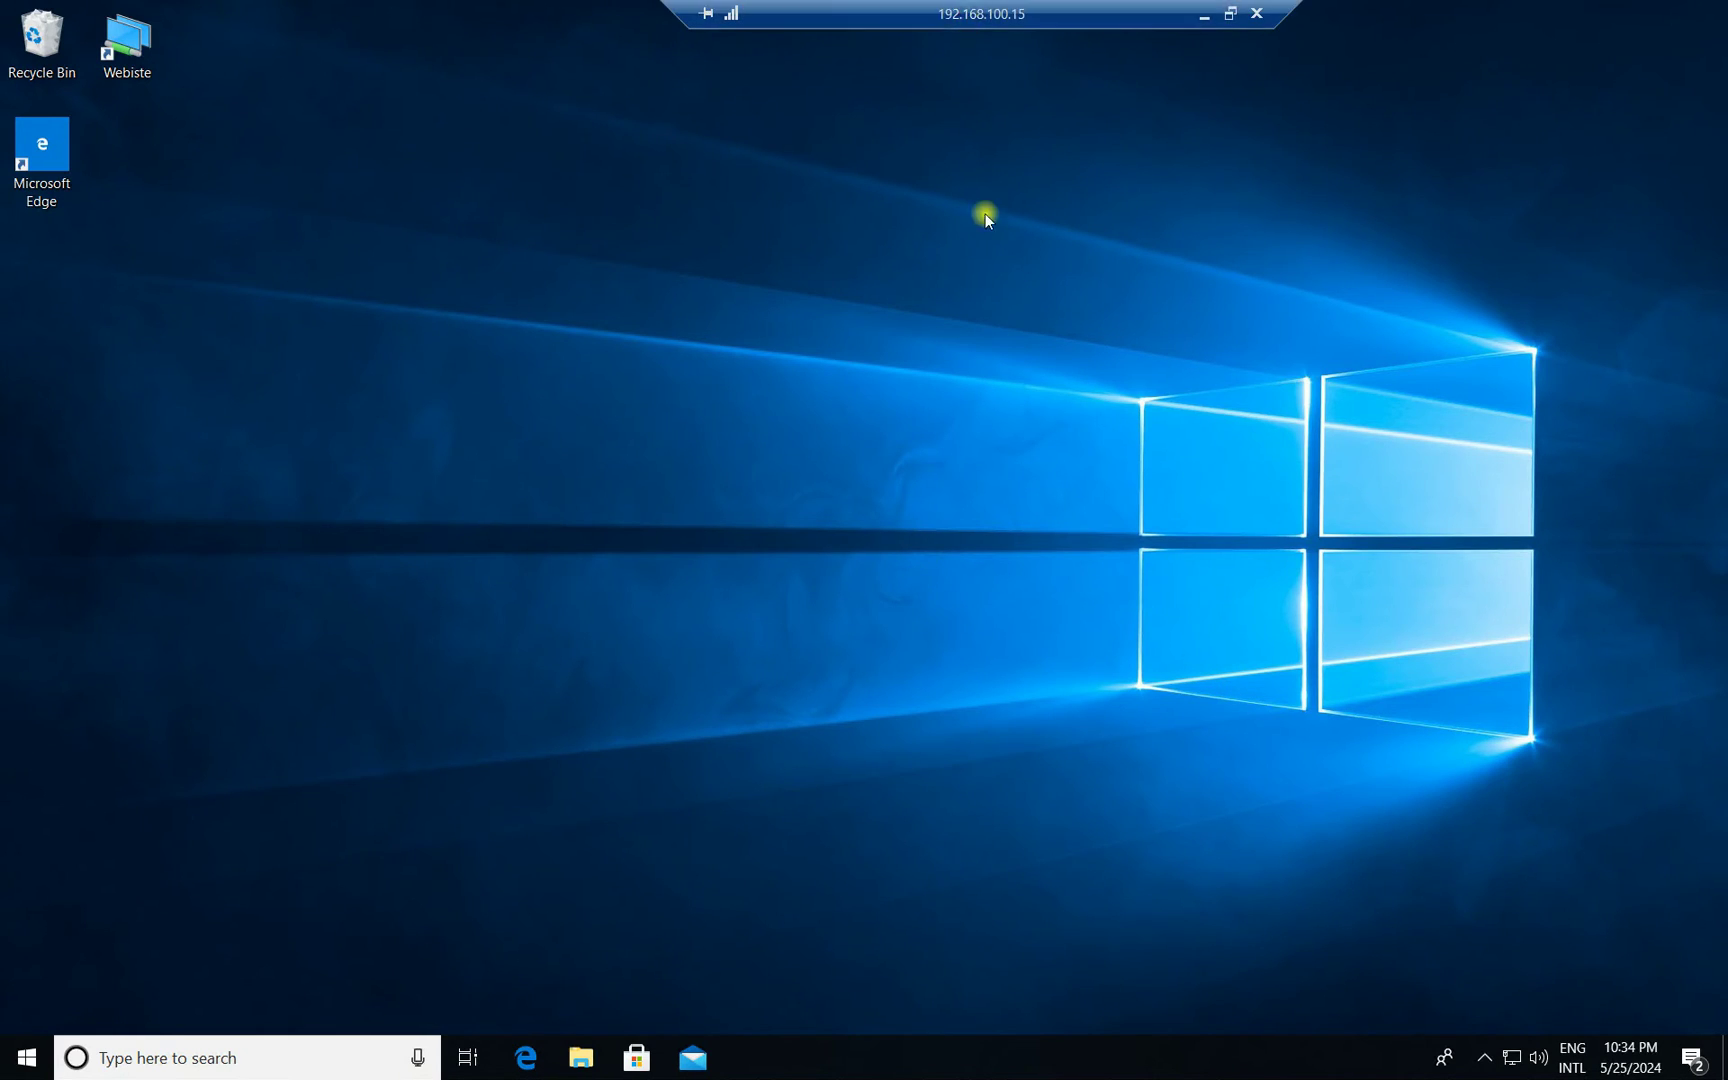